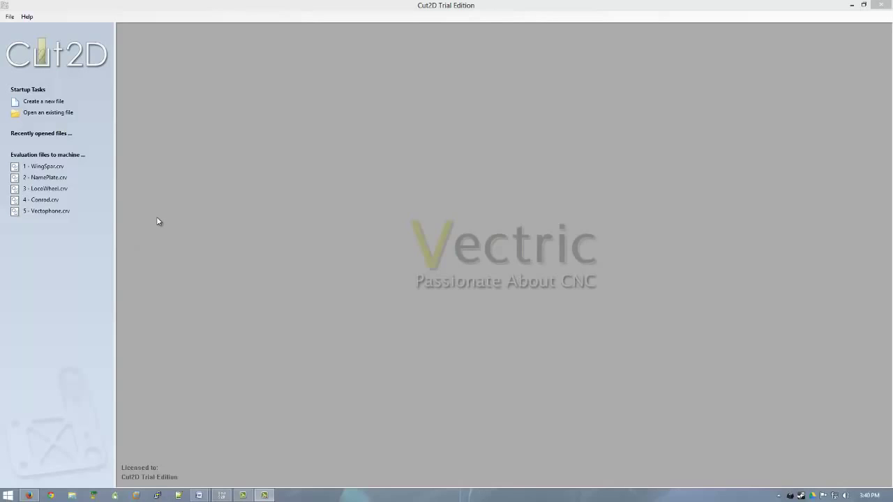
# Start a new blank job with Z zero on the material top surface.
pyautogui.click(43, 101)
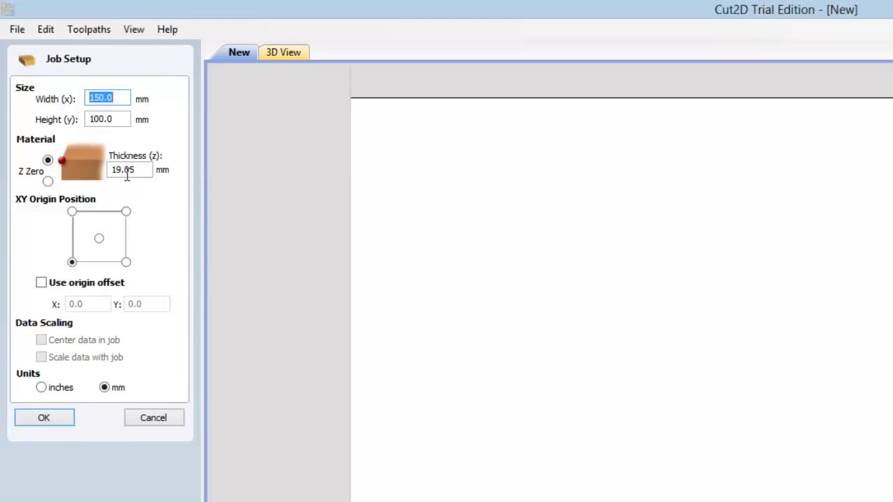
pyautogui.click(47, 182)
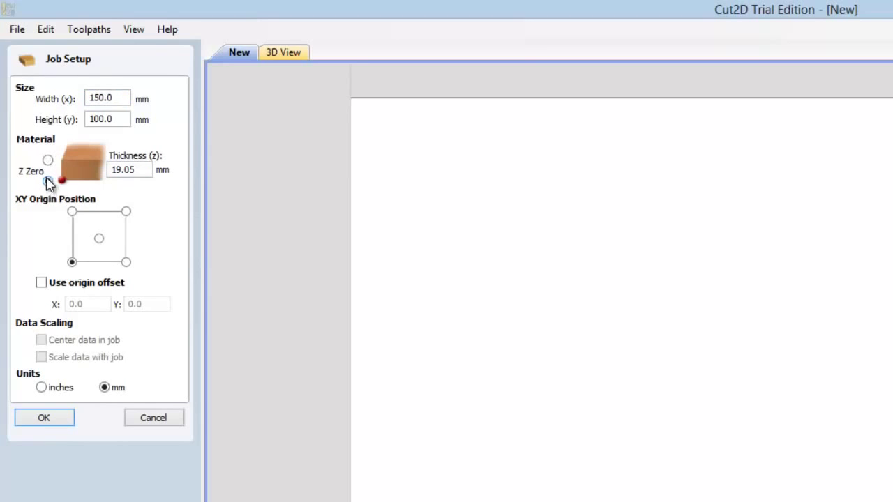
pyautogui.click(48, 160)
pyautogui.click(47, 181)
pyautogui.click(48, 161)
# Place the job's XY origin at the bottom-left corner.
pyautogui.click(99, 239)
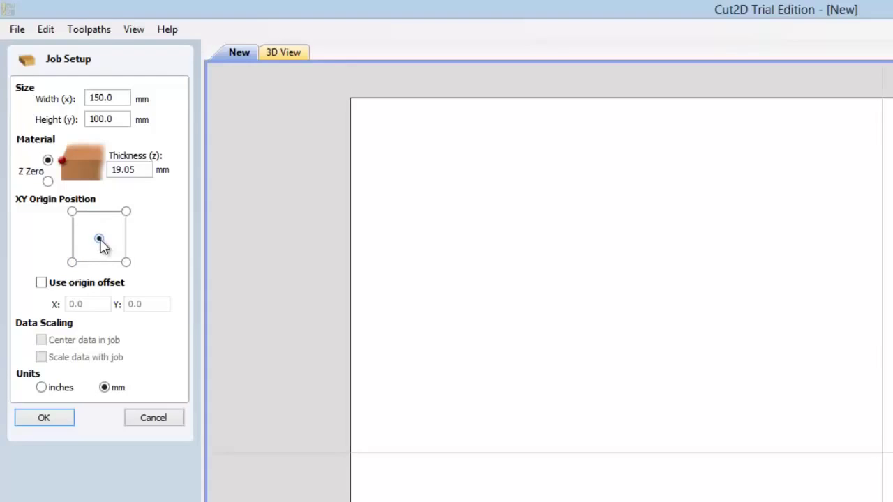
pyautogui.click(126, 212)
pyautogui.click(126, 262)
pyautogui.click(72, 212)
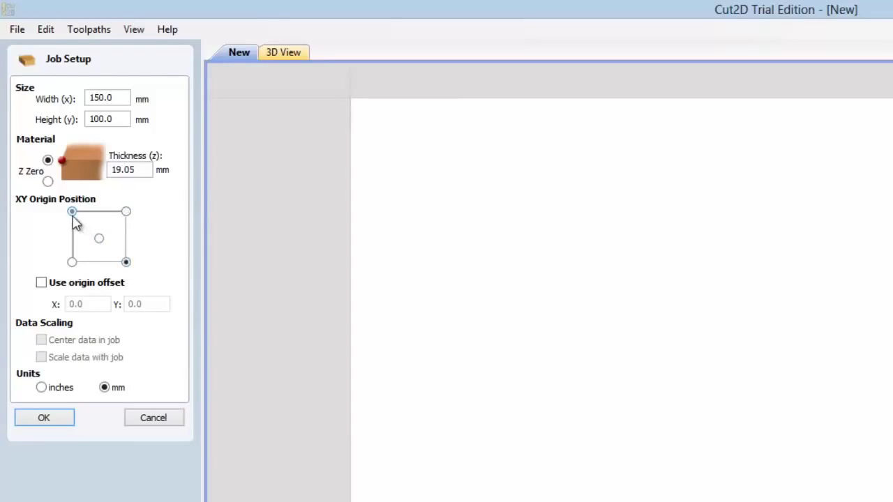
pyautogui.click(99, 240)
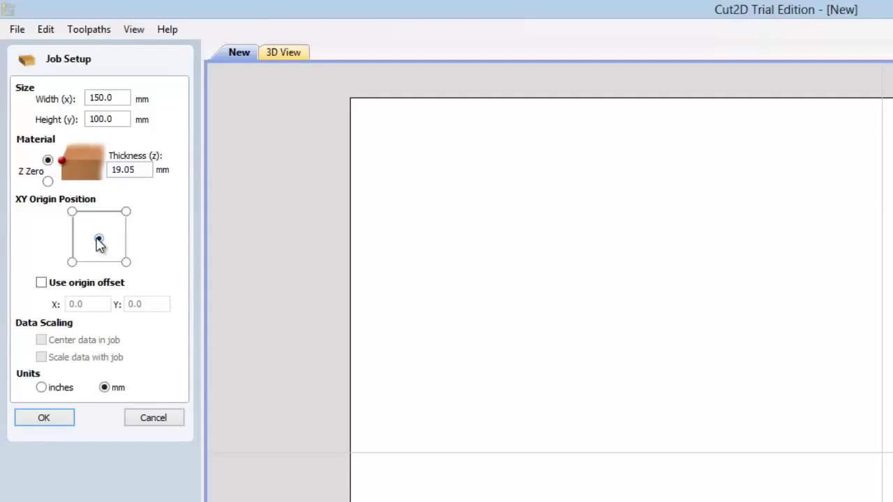
pyautogui.click(72, 262)
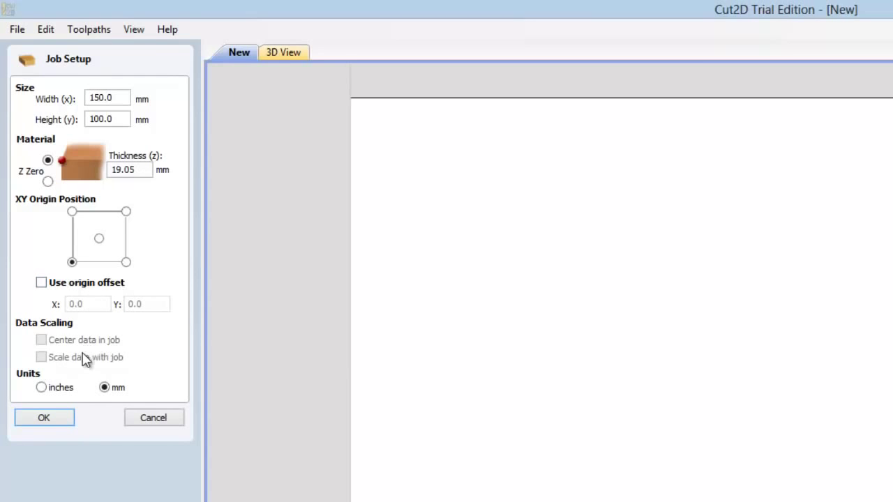
# Accept the 150 × 100 × 19.05 mm job setup to get a blank drawing sheet.
pyautogui.click(44, 418)
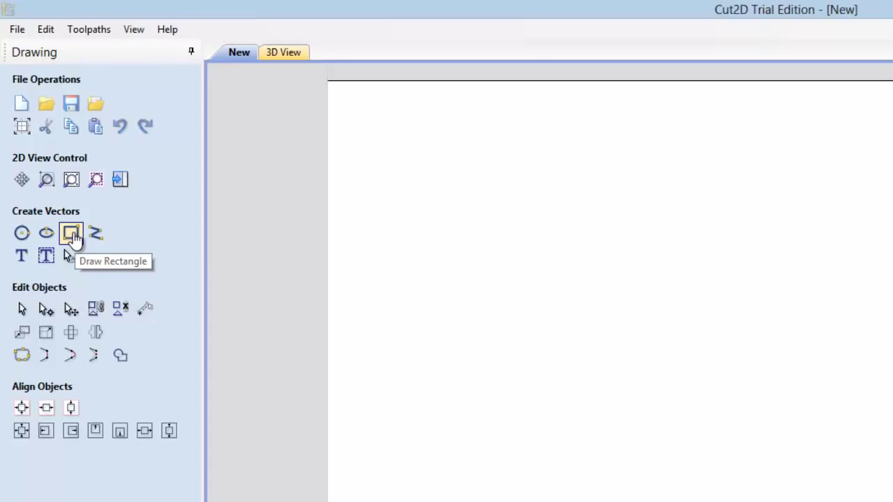
# Draw a 90 × 50 mm radiused-external rectangle anchored at its bottom-left corner.
pyautogui.click(71, 236)
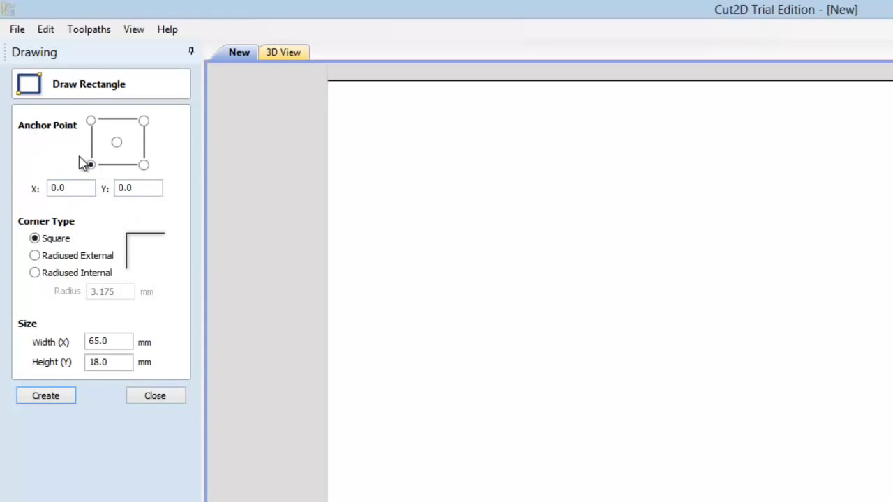
pyautogui.click(117, 142)
pyautogui.click(144, 165)
pyautogui.click(116, 142)
pyautogui.click(90, 164)
pyautogui.click(35, 256)
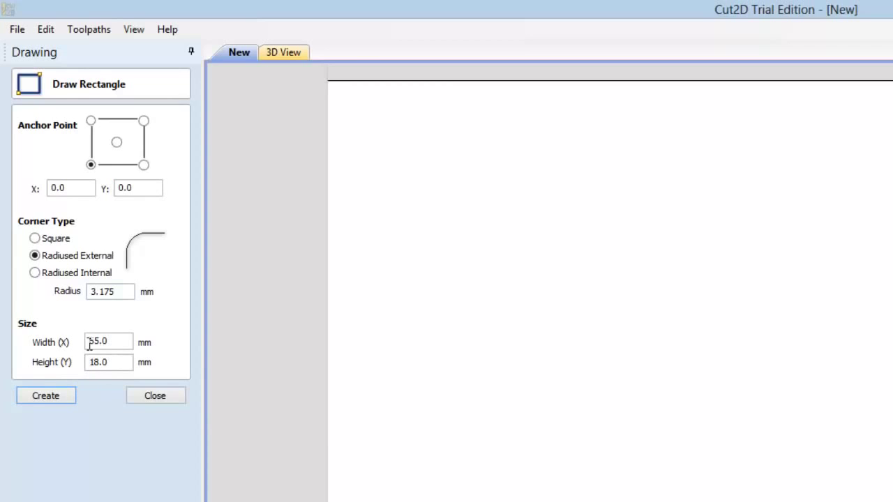
pyautogui.moveTo(125, 345); pyautogui.dragTo(72, 342)
pyautogui.write('90')
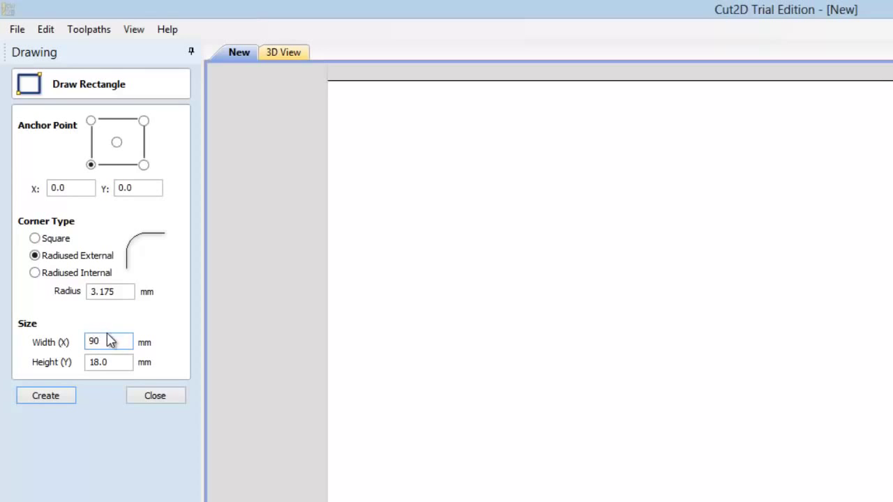
pyautogui.moveTo(116, 364); pyautogui.dragTo(42, 373)
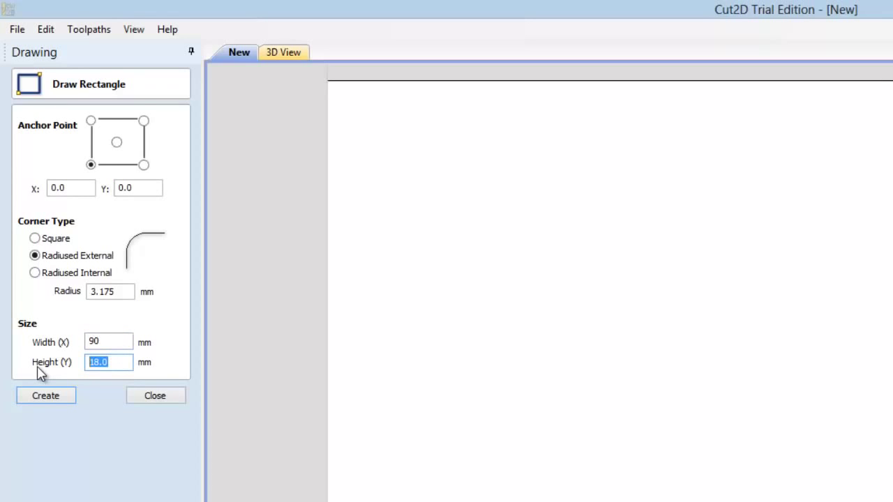
pyautogui.write('50')
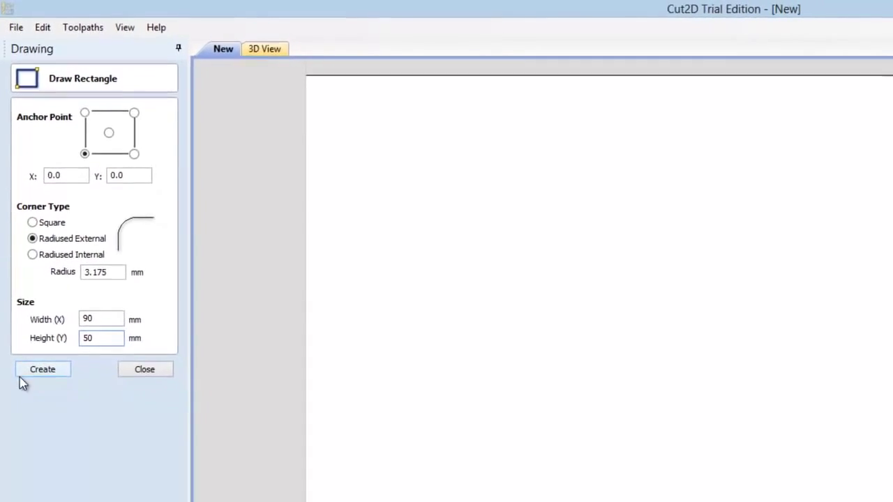
pyautogui.click(44, 353)
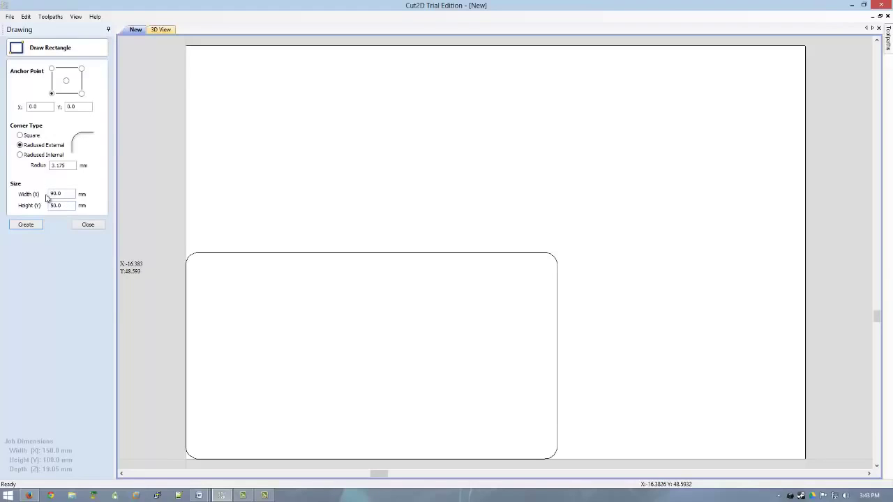
# Create two 65 × 18 mm rounded rectangles at Y 0 and Y 24, selecting the raised one.
pyautogui.press('Tab')
pyautogui.moveTo(60, 205); pyautogui.dragTo(33, 204)
pyautogui.write('18')
pyautogui.click(26, 228)
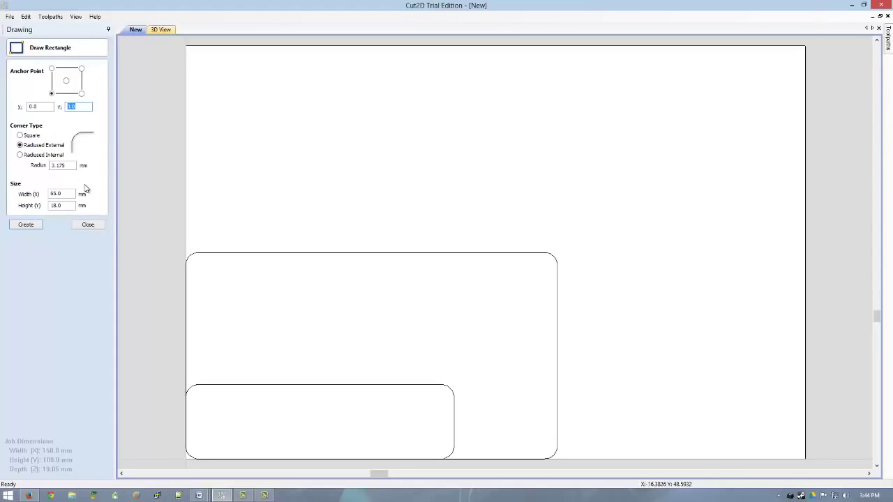
pyautogui.press('Return')
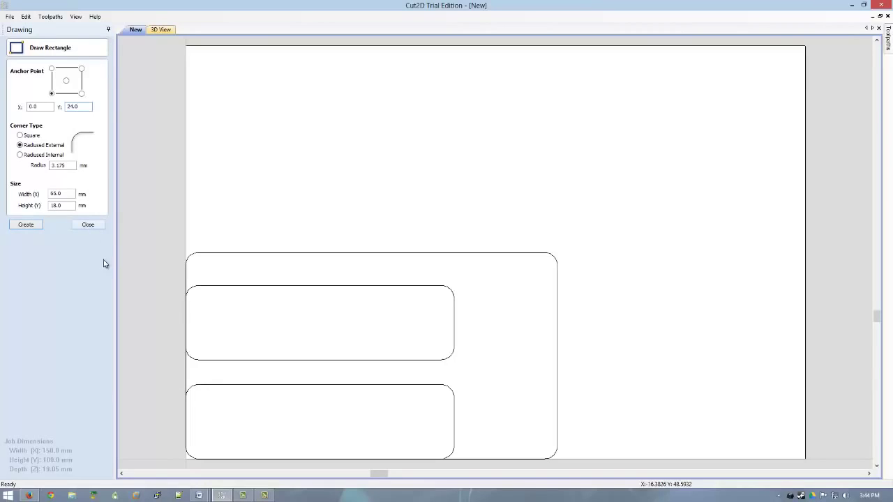
pyautogui.click(283, 359)
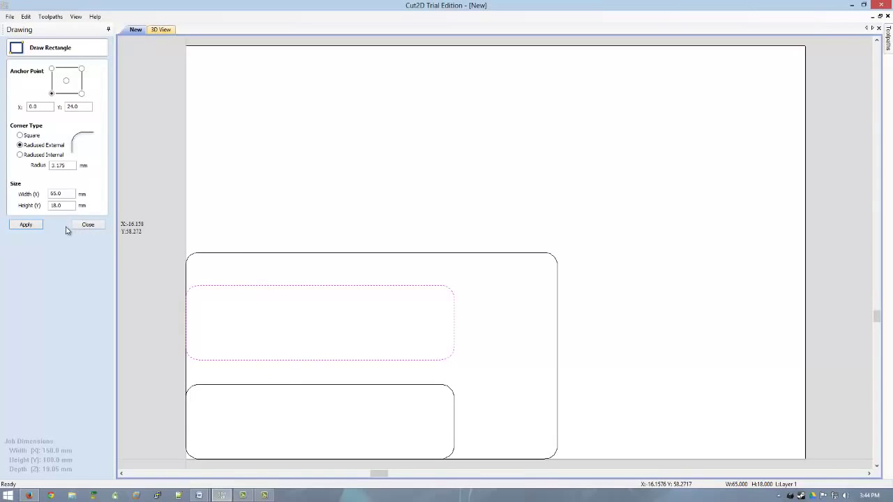
# Delete the bottom 65 × 18 mm inner rectangle.
pyautogui.click(87, 225)
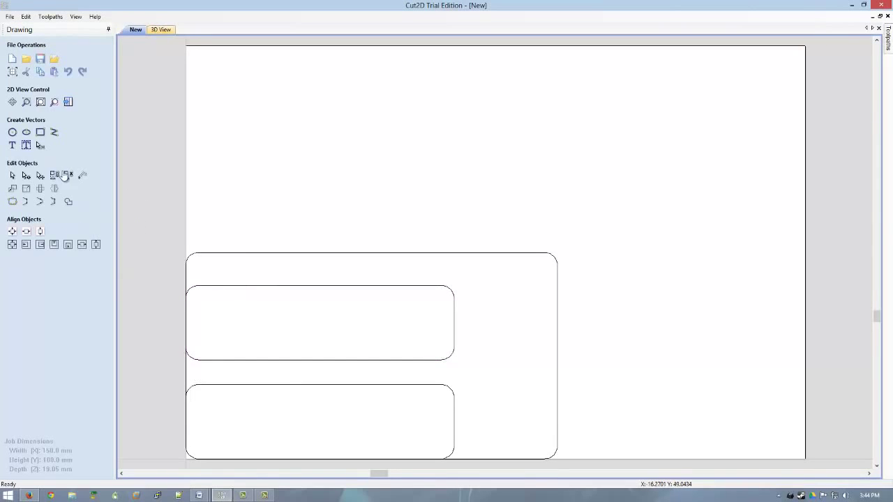
pyautogui.click(228, 386)
pyautogui.press('Delete')
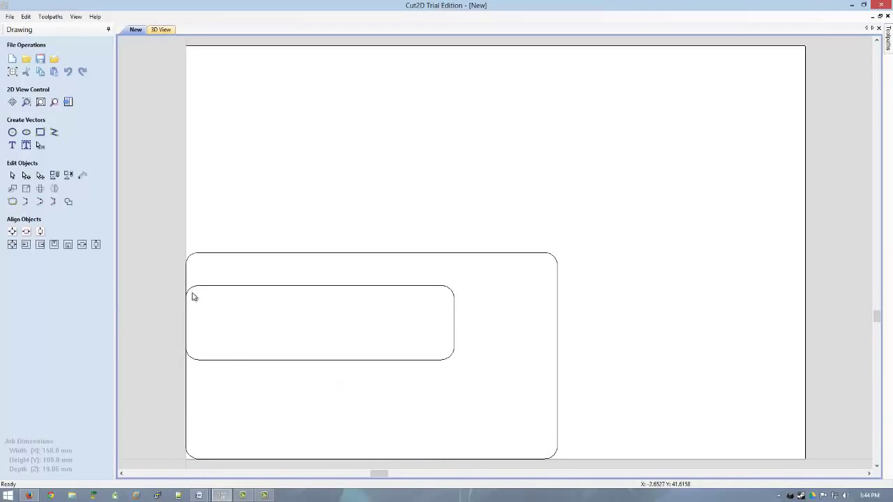
# Centre the remaining slot horizontally within the outer block.
pyautogui.click(236, 287)
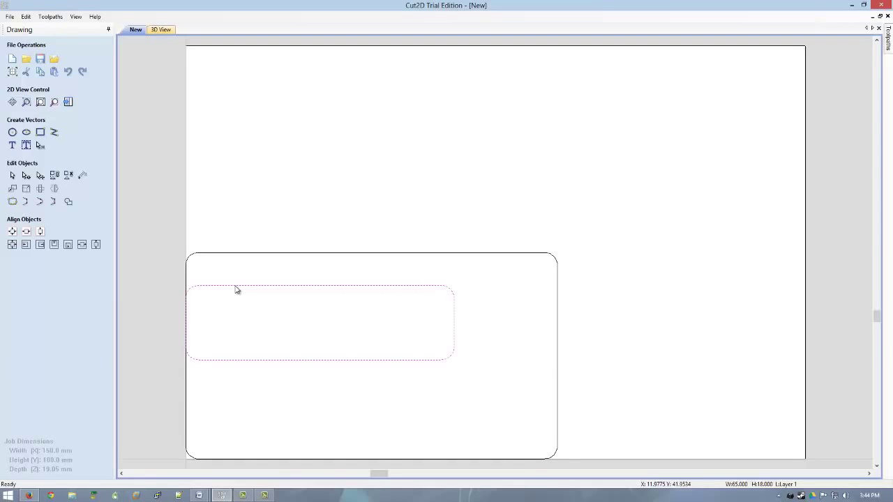
pyautogui.keyDown('shift'); pyautogui.click(258, 256); pyautogui.keyUp('shift')
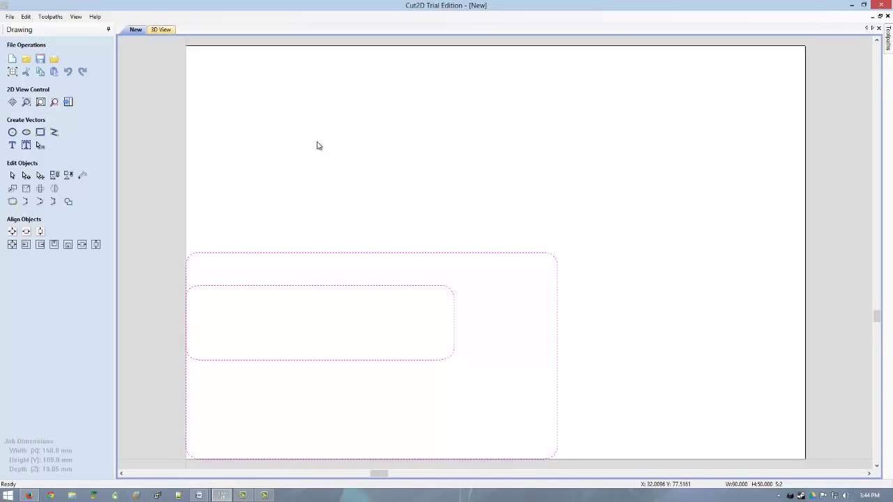
pyautogui.click(83, 248)
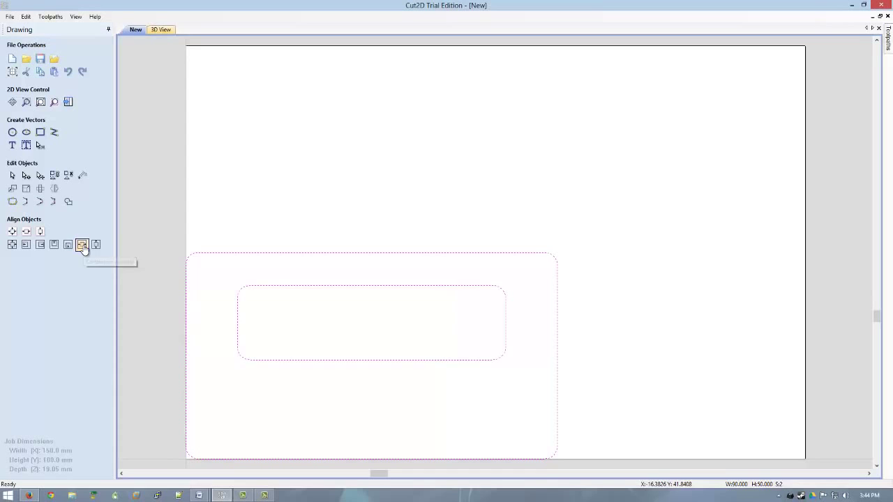
# Switch to the Toolpaths tab with only the inner slot rectangle selected.
pyautogui.click(68, 103)
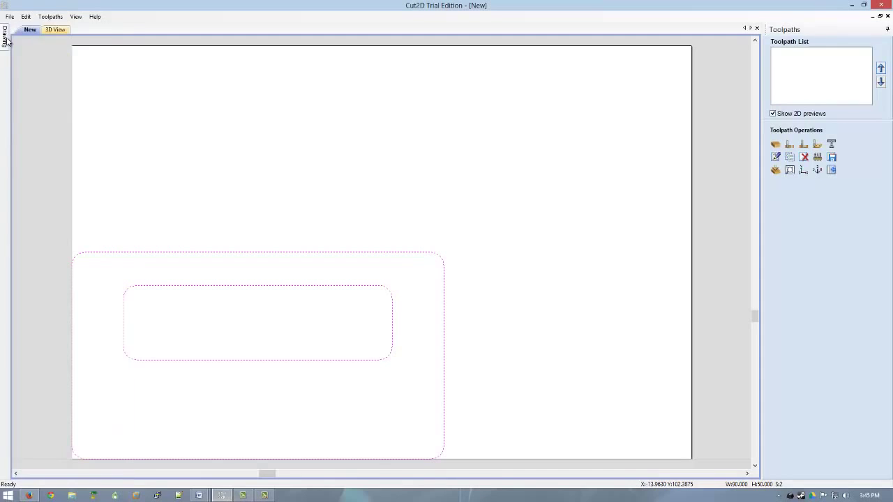
pyautogui.moveTo(6, 39)
pyautogui.click(533, 273)
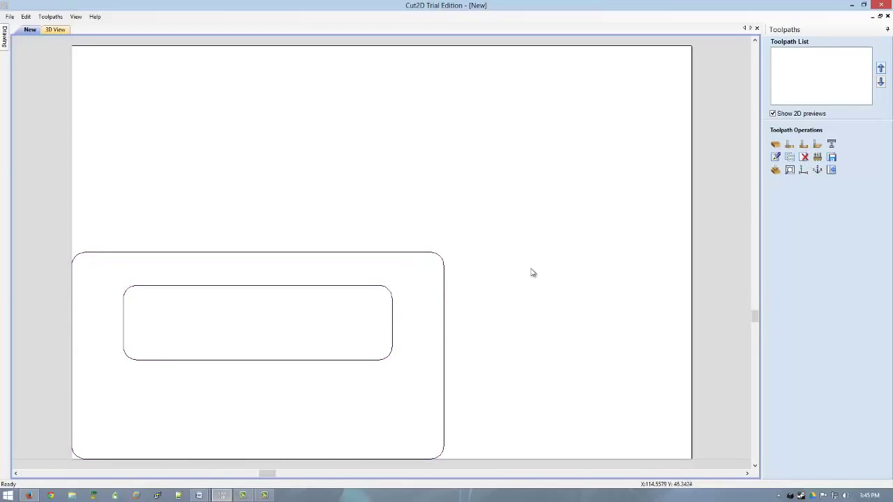
pyautogui.click(392, 296)
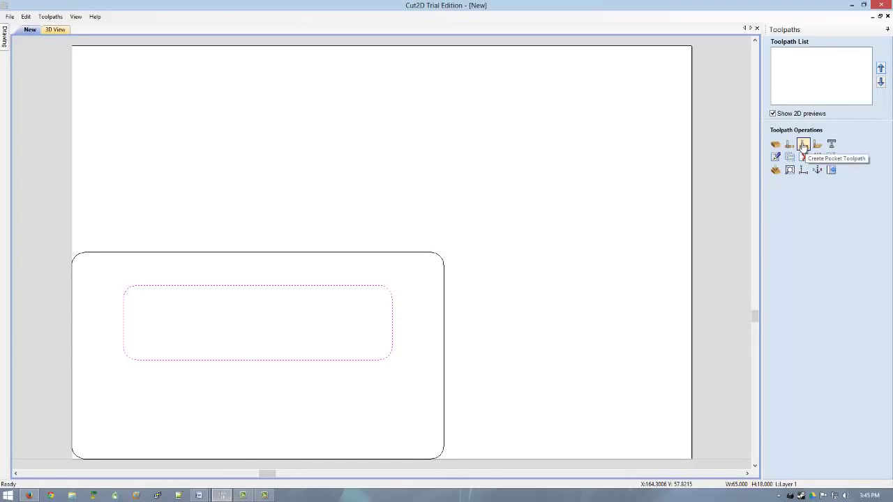
# Start a pocket toolpath and view the 0.125 inch end mill's settings in the Tool Database.
pyautogui.click(803, 145)
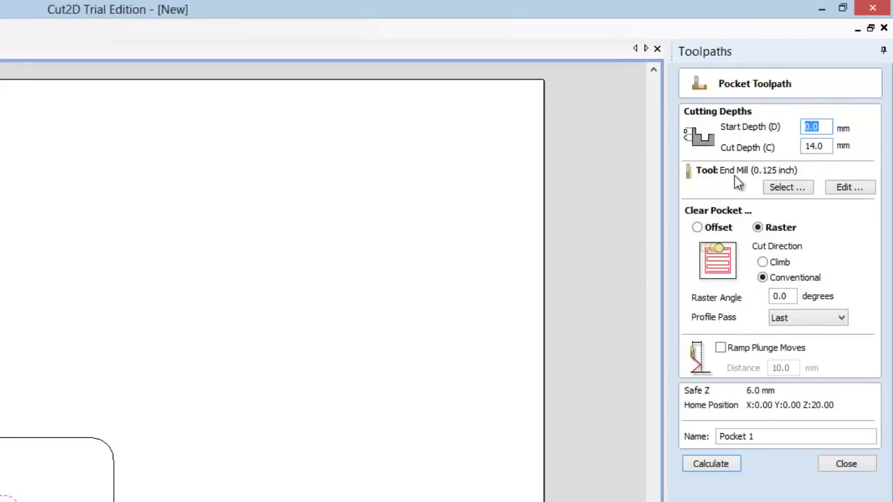
pyautogui.click(788, 188)
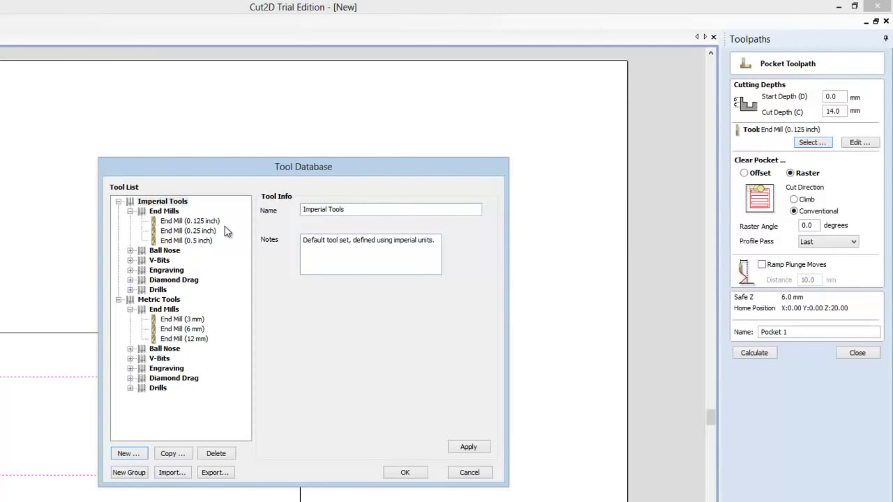
pyautogui.click(202, 221)
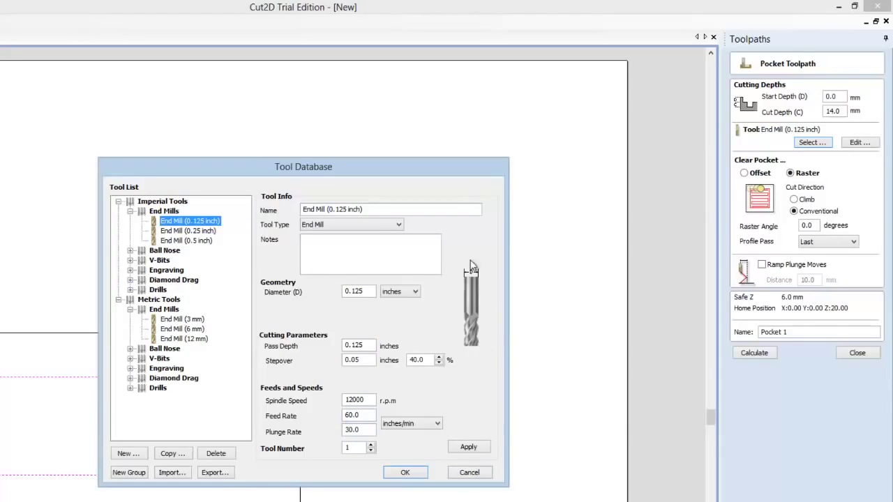
# Keep the 0.125 inch end mill with raster clearing and calculate Pocket 1.
pyautogui.click(469, 474)
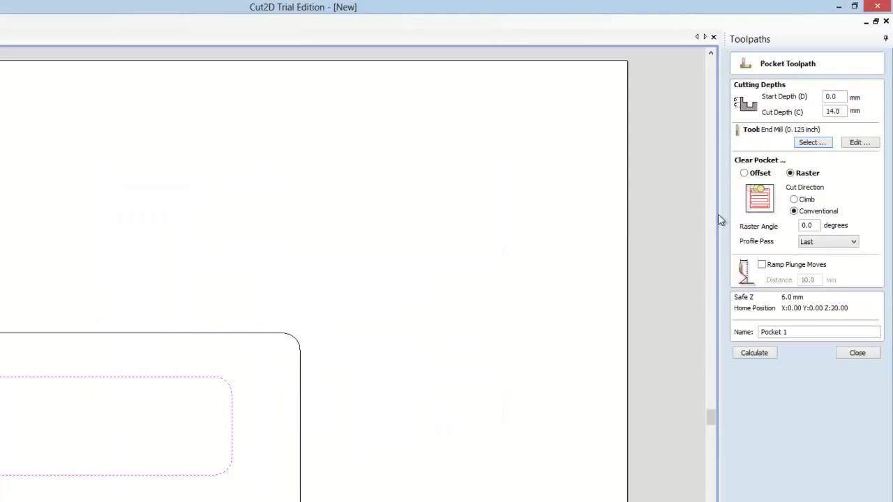
pyautogui.click(863, 145)
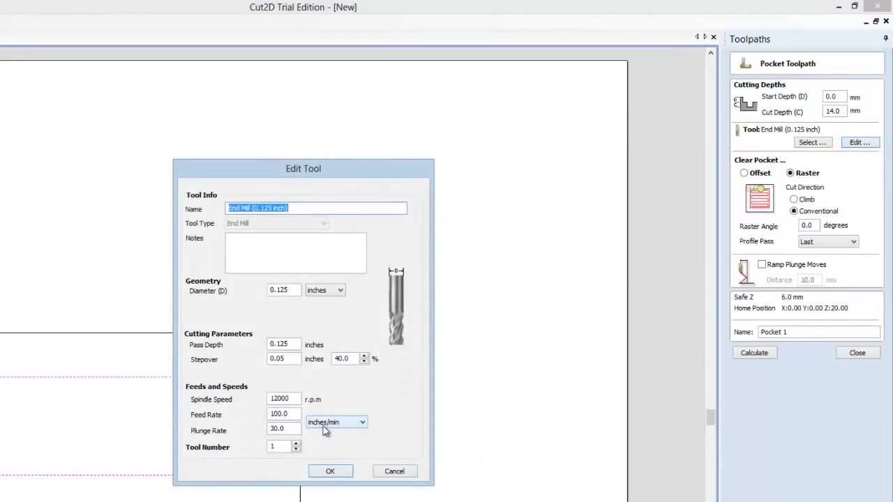
pyautogui.click(392, 472)
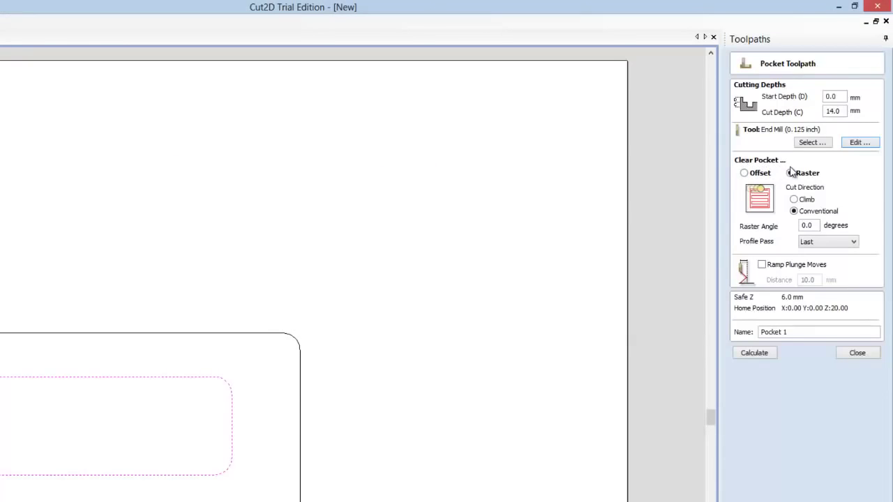
pyautogui.click(745, 175)
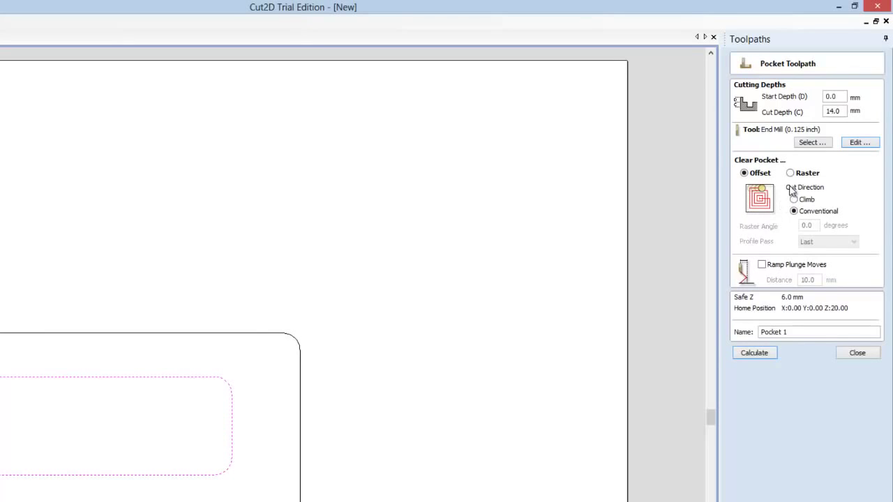
pyautogui.click(790, 174)
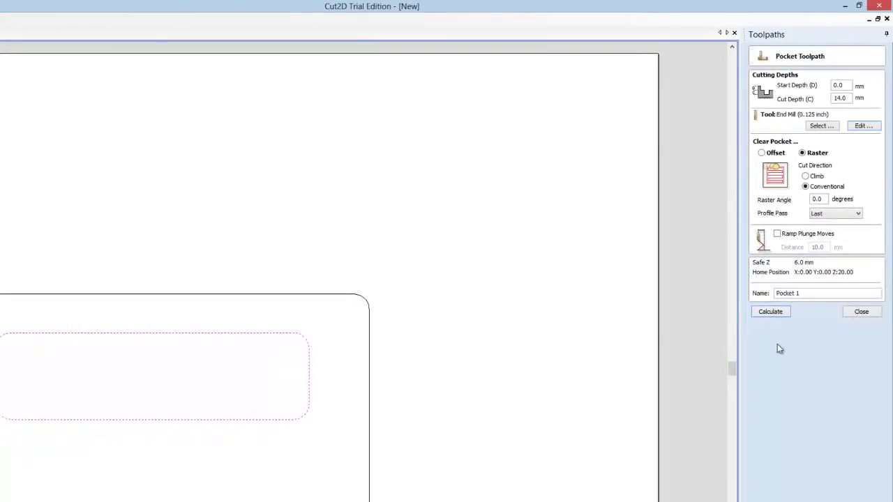
pyautogui.click(778, 293)
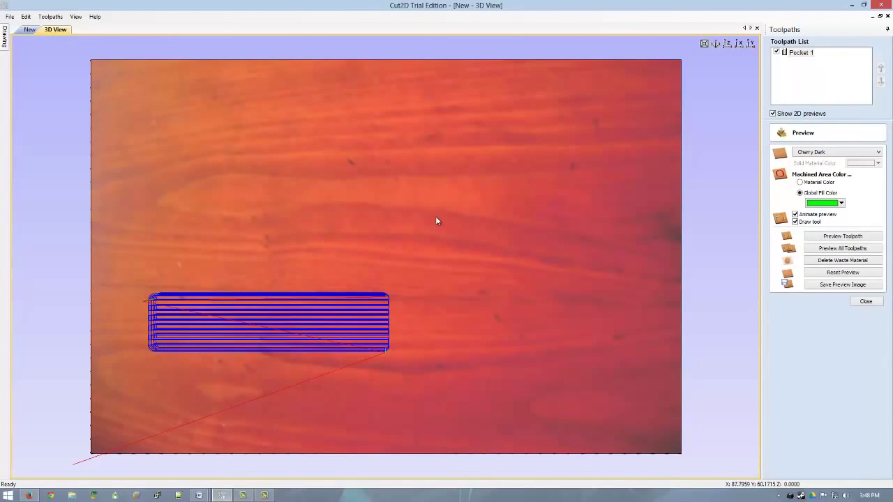
# Return to the 2D drawing, select the outer block outline, and close the preview.
pyautogui.moveTo(319, 230); pyautogui.dragTo(145, 145)
pyautogui.click(29, 29)
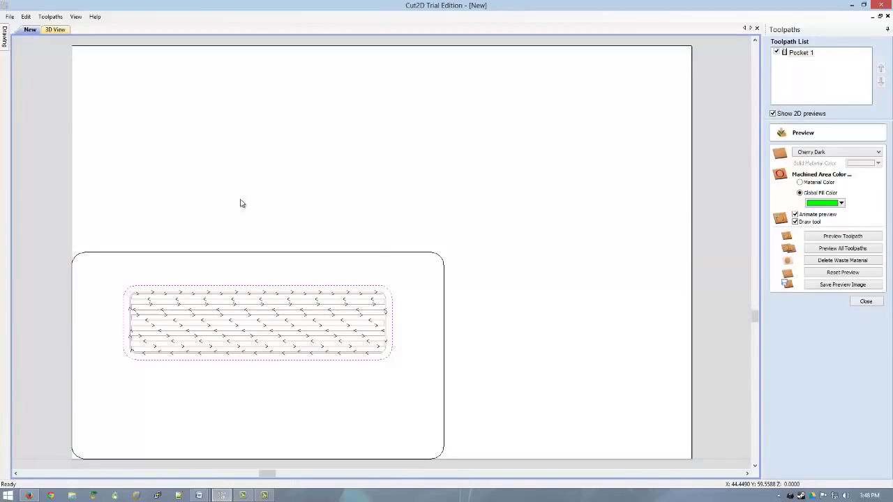
pyautogui.click(384, 254)
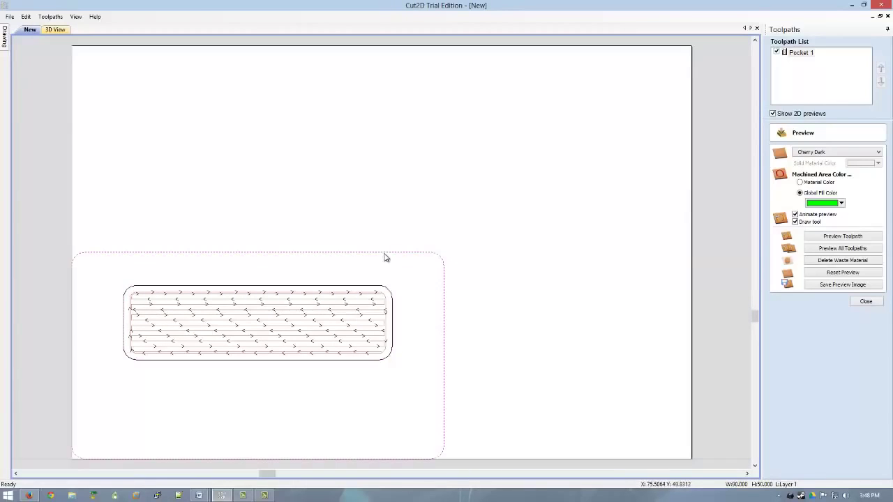
pyautogui.click(863, 302)
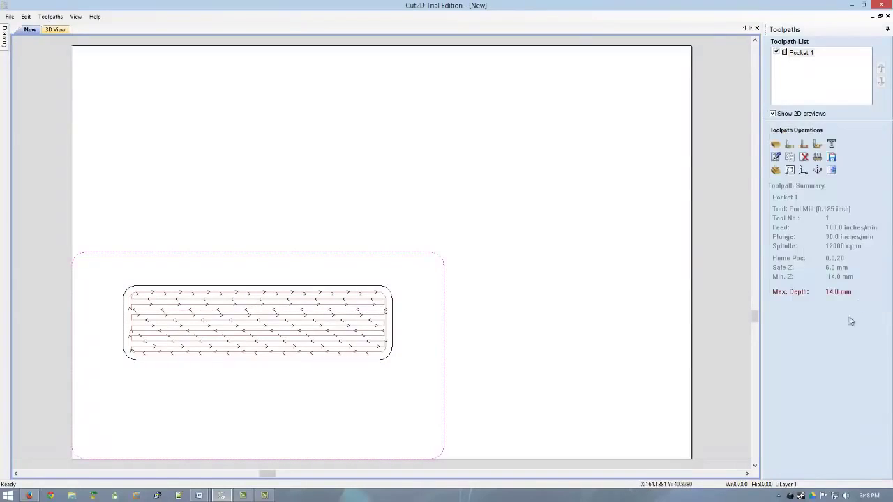
# Set a 19.06 mm deep Outside profile with tabs around the block and edit the tabs.
pyautogui.click(791, 145)
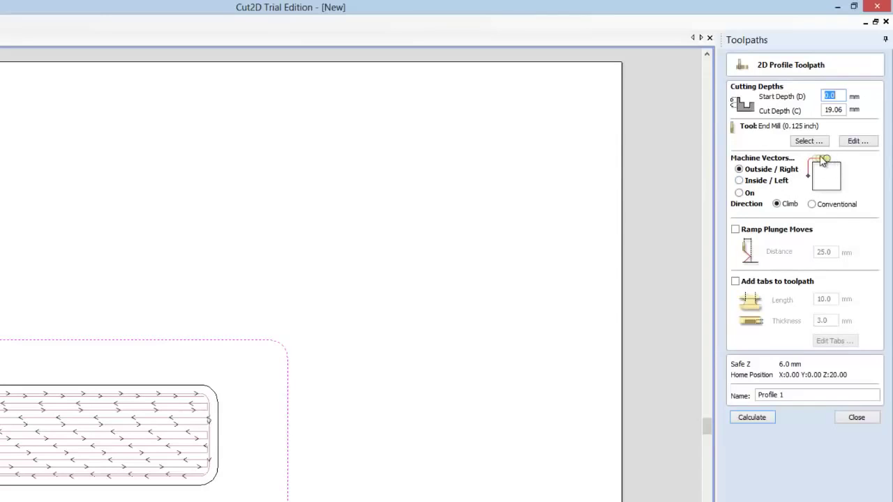
pyautogui.click(739, 180)
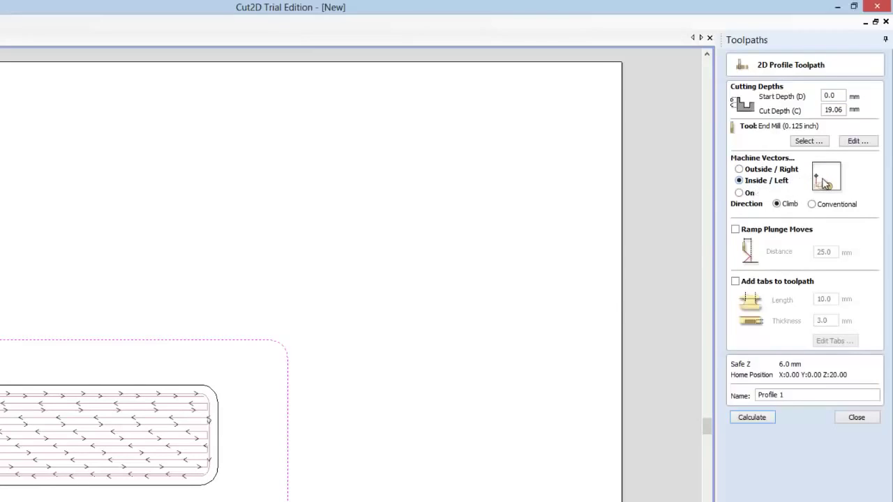
pyautogui.click(739, 193)
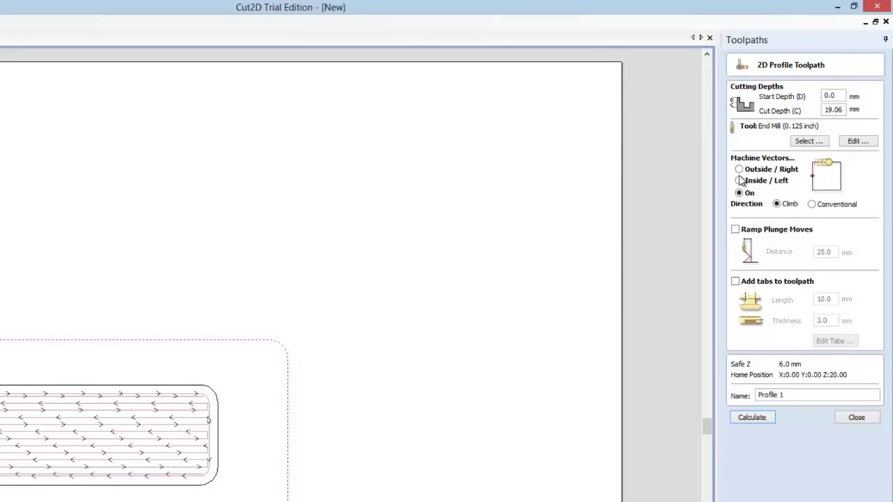
pyautogui.click(739, 169)
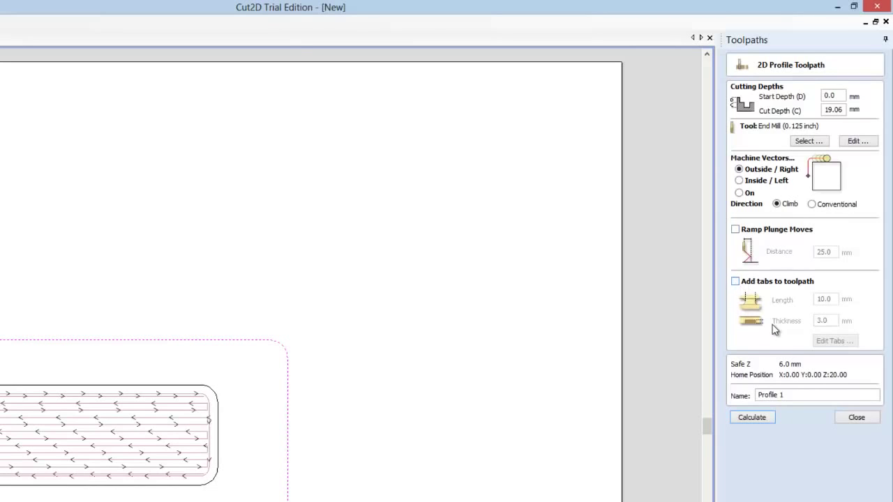
pyautogui.click(737, 282)
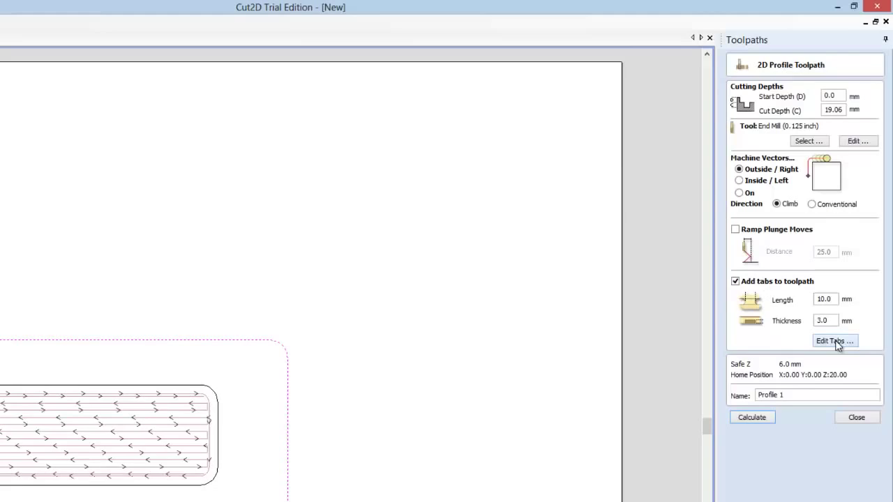
pyautogui.click(834, 341)
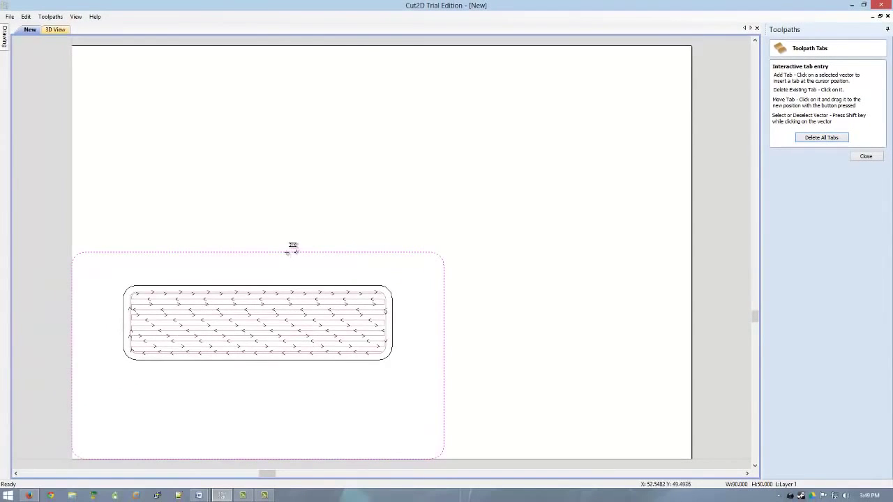
# Place two tabs on the outline, move the right one higher, then delete all tabs and close.
pyautogui.click(271, 251)
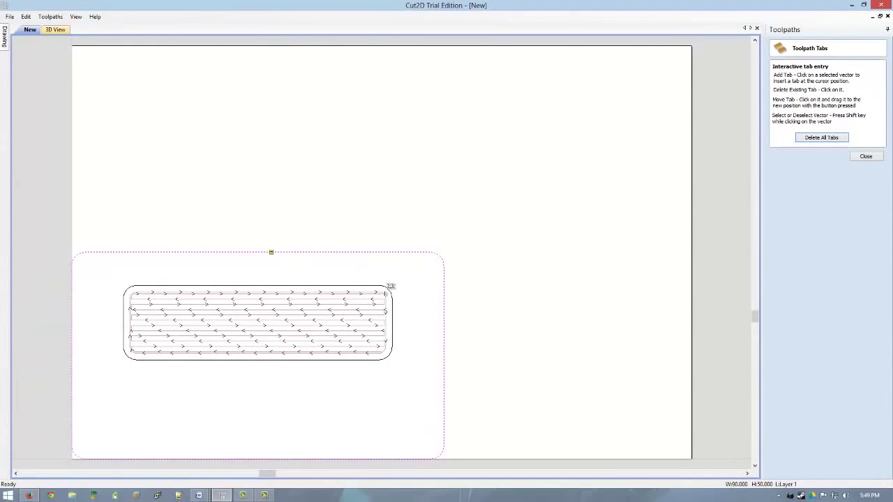
pyautogui.click(443, 353)
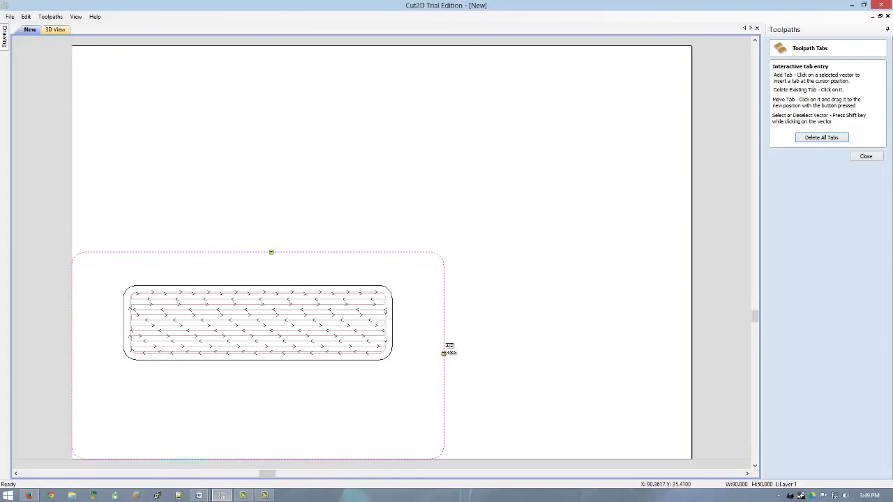
pyautogui.moveTo(444, 353)
pyautogui.mouseDown()
pyautogui.moveTo(450, 305)
pyautogui.moveTo(444, 327)
pyautogui.mouseUp()
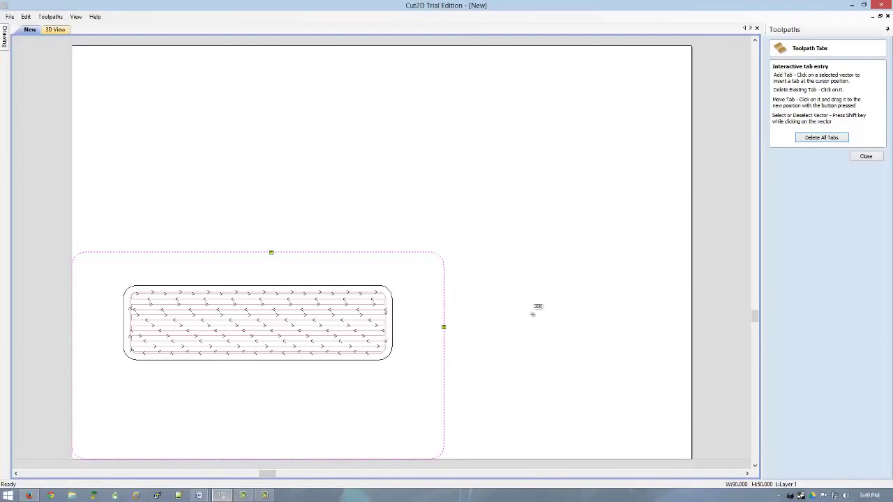
pyautogui.click(818, 137)
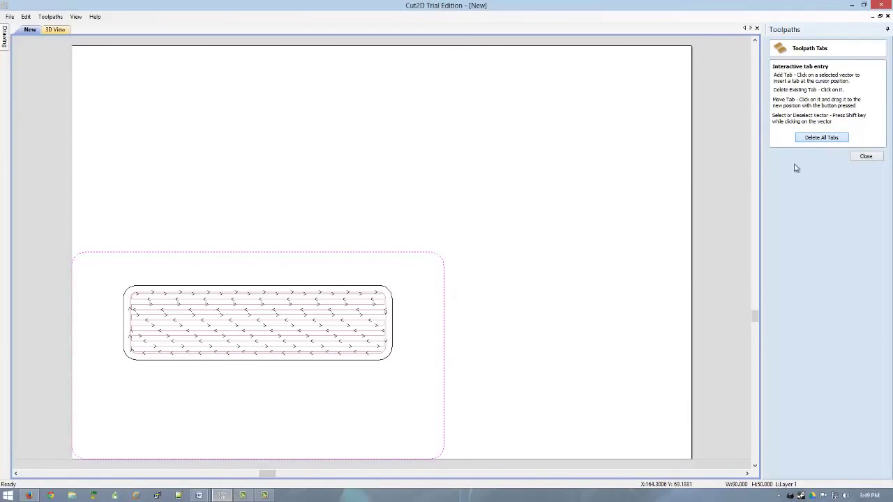
pyautogui.click(869, 157)
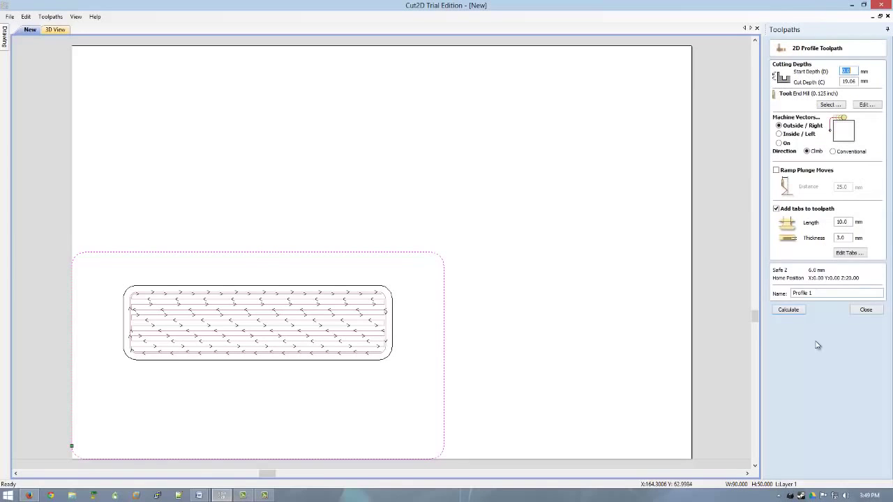
# Calculate Profile 1 without tabs, accepting the cut-through warning for the 19.05 mm material.
pyautogui.click(789, 311)
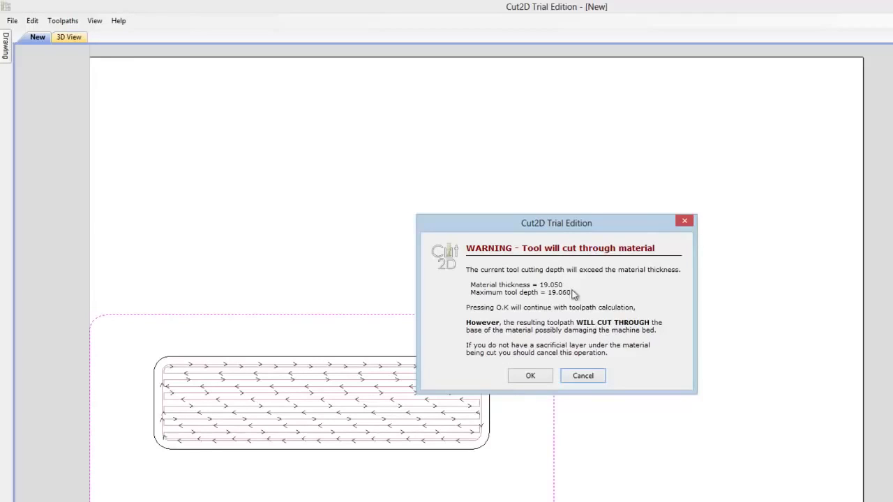
pyautogui.click(531, 376)
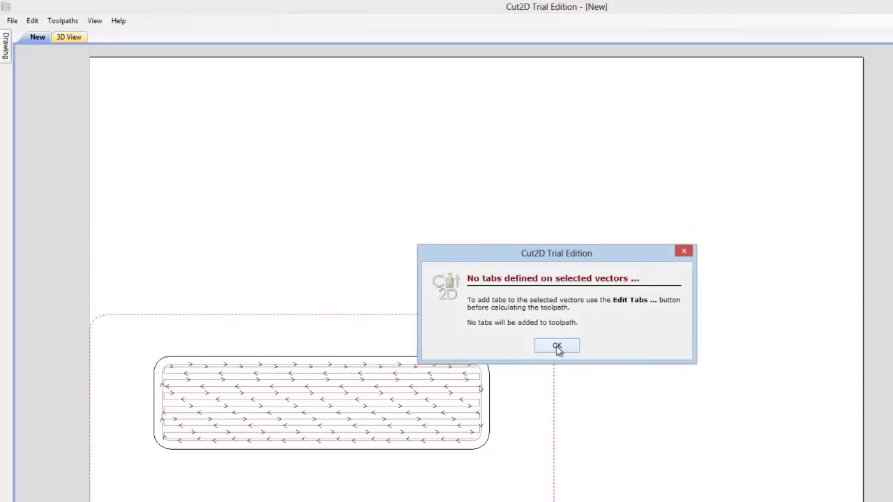
pyautogui.click(557, 347)
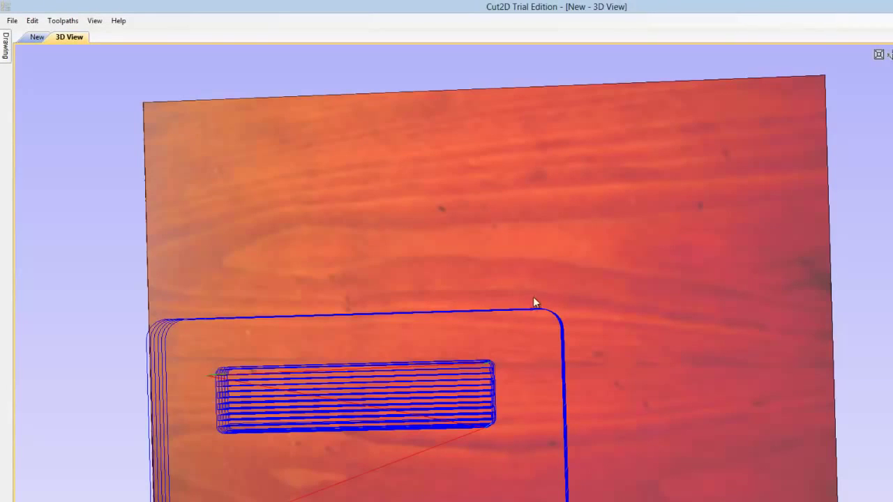
# Switch the 3D preview material to Dark Wood while orbiting the block to inspect the toolpaths.
pyautogui.moveTo(506, 341); pyautogui.dragTo(508, 215)
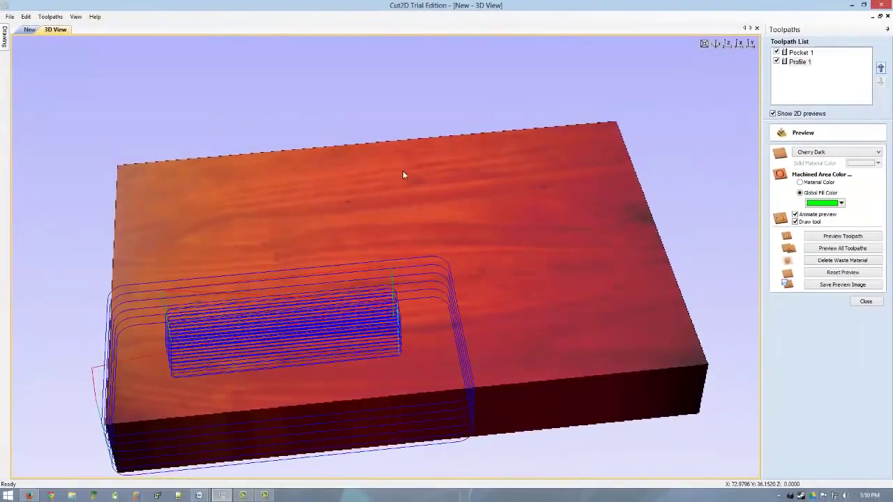
pyautogui.moveTo(403, 175); pyautogui.dragTo(164, 285)
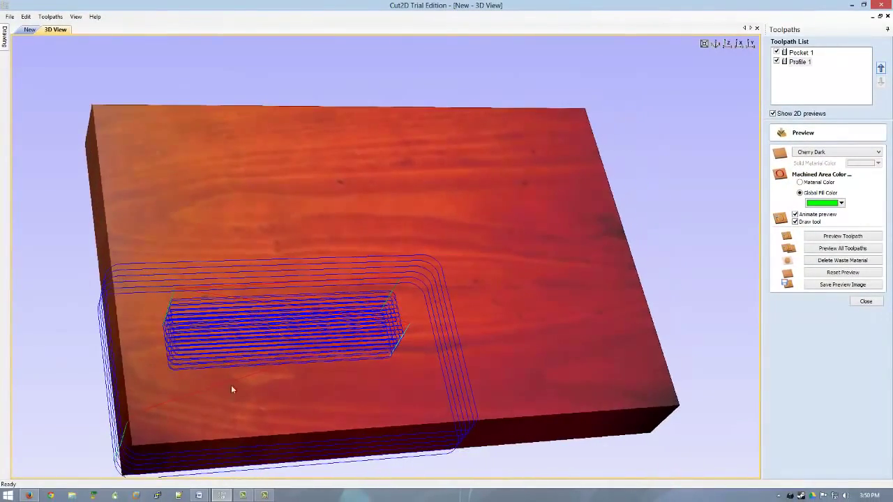
pyautogui.moveTo(291, 217)
pyautogui.mouseDown()
pyautogui.moveTo(329, 135)
pyautogui.moveTo(293, 223)
pyautogui.mouseUp()
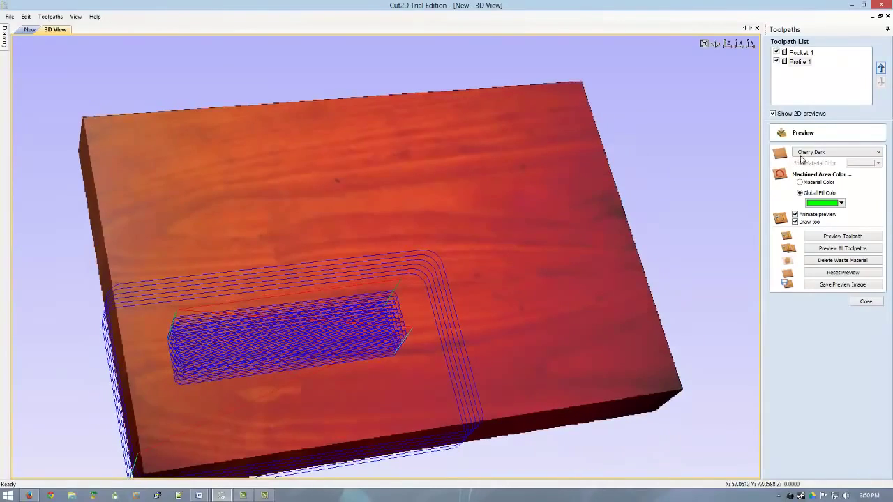
pyautogui.click(817, 151)
pyautogui.click(811, 177)
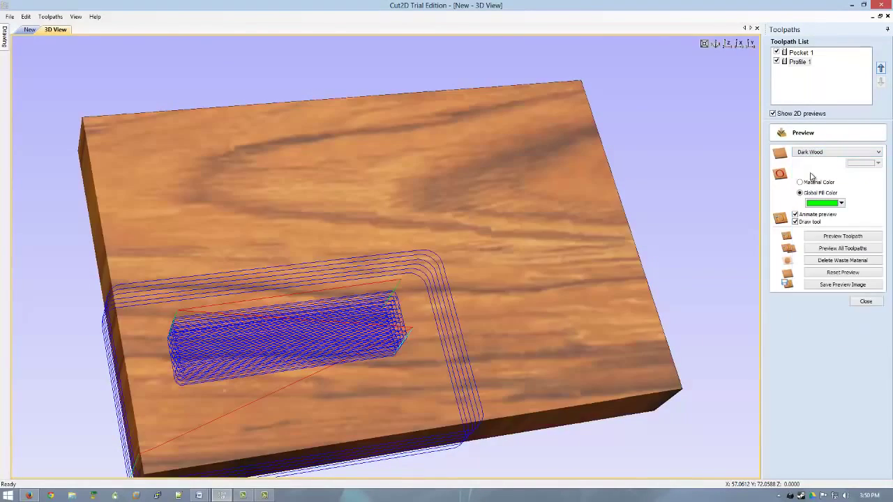
pyautogui.moveTo(419, 180); pyautogui.dragTo(439, 147)
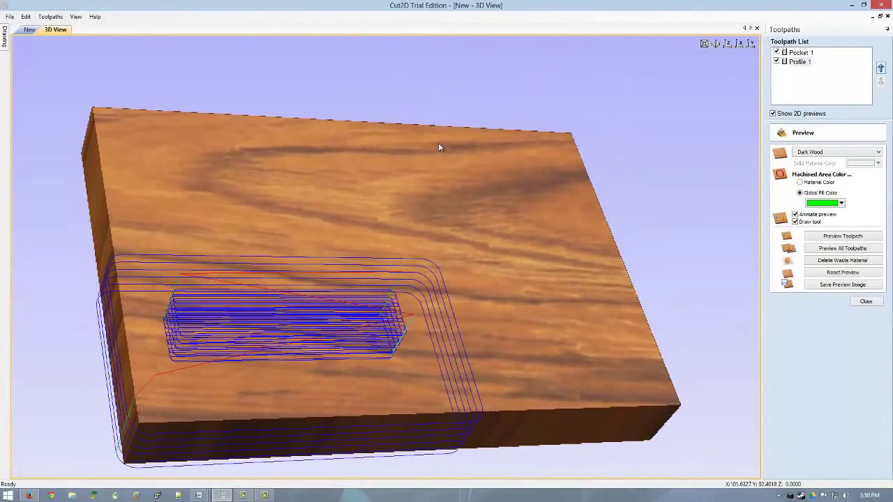
# Simulate both the pocket and profile toolpaths and orbit to inspect the green-floored slot.
pyautogui.click(837, 248)
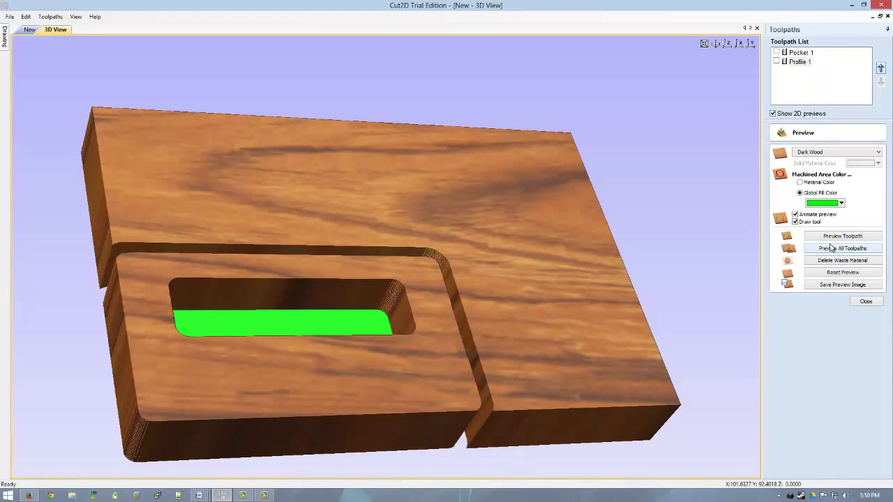
pyautogui.moveTo(583, 233); pyautogui.dragTo(552, 272)
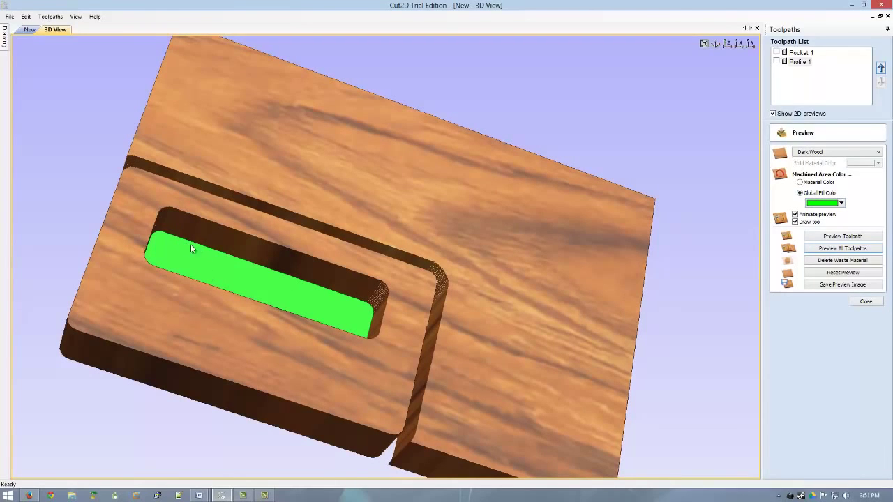
pyautogui.moveTo(262, 280); pyautogui.dragTo(144, 241)
pyautogui.moveTo(312, 359); pyautogui.dragTo(353, 299)
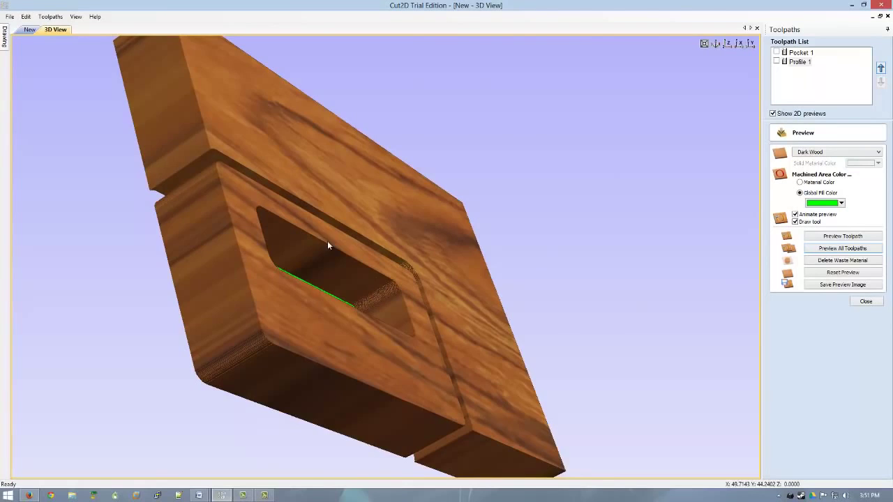
pyautogui.moveTo(327, 240); pyautogui.dragTo(377, 202)
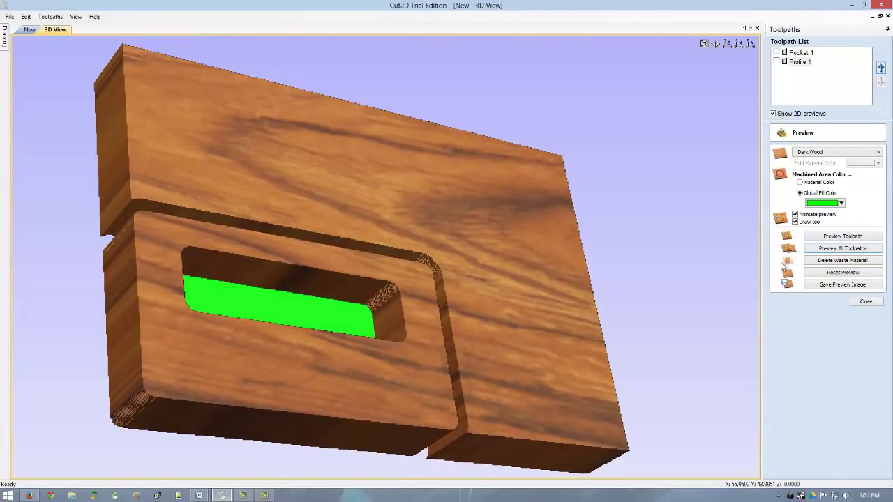
# Delete the waste material and orbit the freed rounded stand with its slot pocket.
pyautogui.click(852, 264)
pyautogui.moveTo(434, 293)
pyautogui.mouseDown()
pyautogui.moveTo(133, 226)
pyautogui.moveTo(435, 279)
pyautogui.mouseUp()
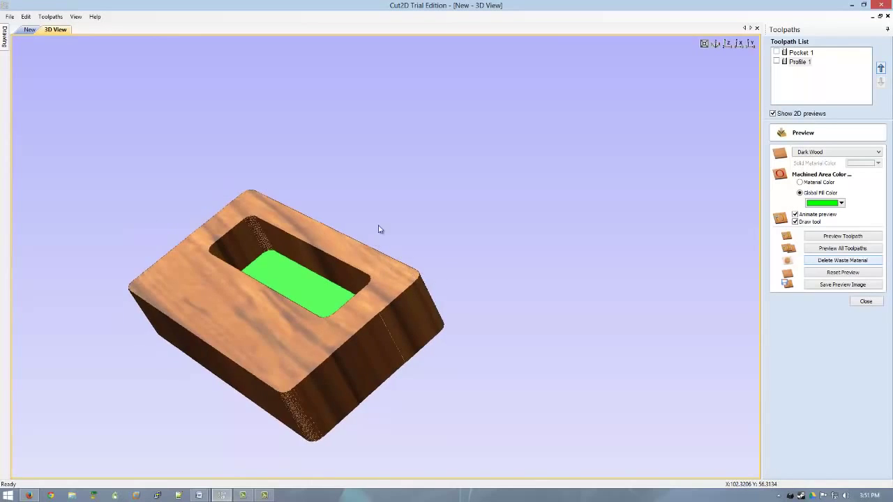
pyautogui.moveTo(379, 229); pyautogui.dragTo(548, 299)
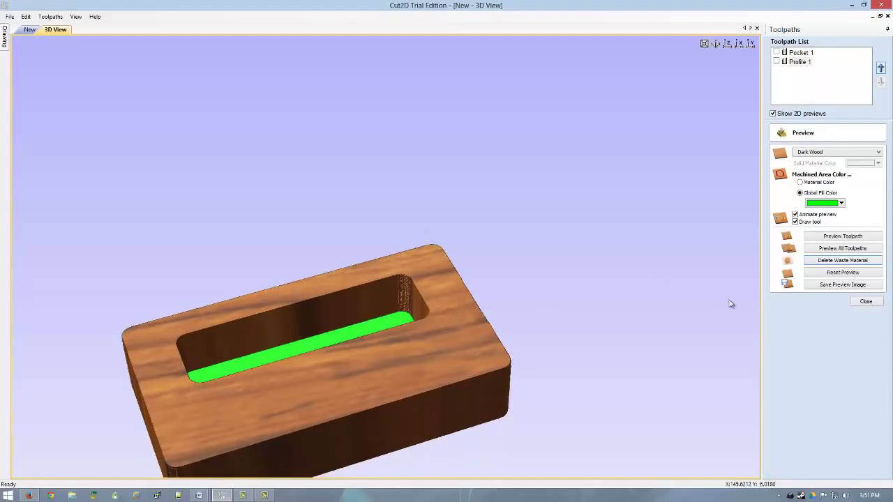
# Close the Preview panel and bring up the Save Toolpaths form.
pyautogui.click(867, 303)
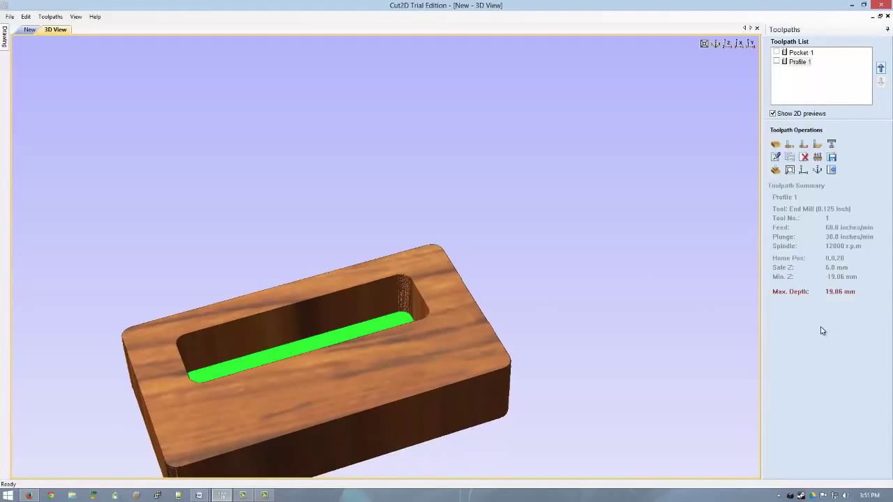
pyautogui.moveTo(409, 265); pyautogui.dragTo(501, 360)
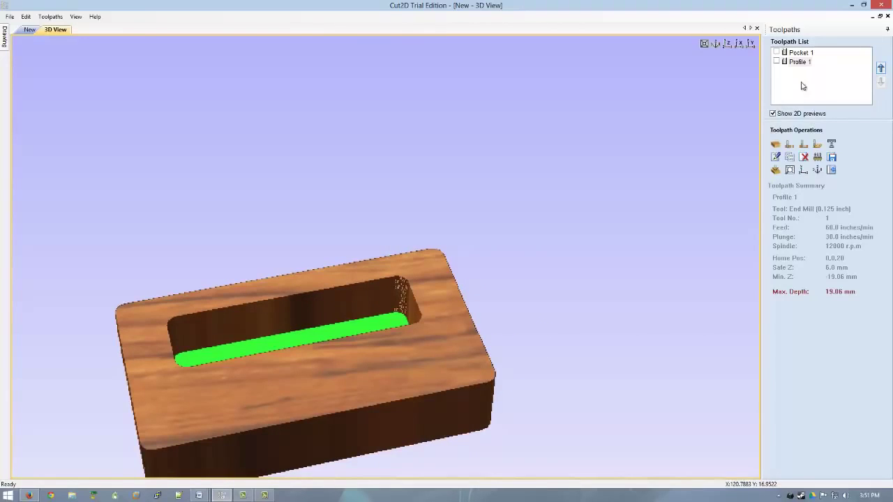
pyautogui.click(832, 159)
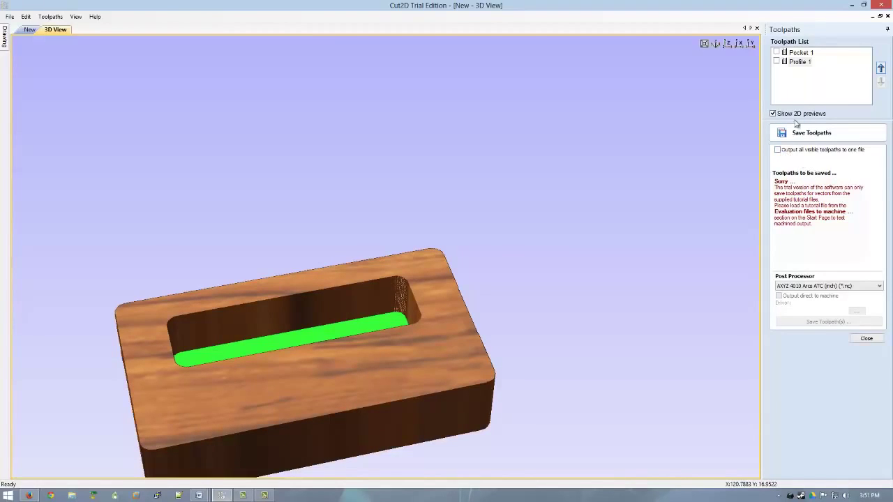
# Make Pocket 1 and Profile 1 visible and output all visible toolpaths to one file.
pyautogui.click(801, 53)
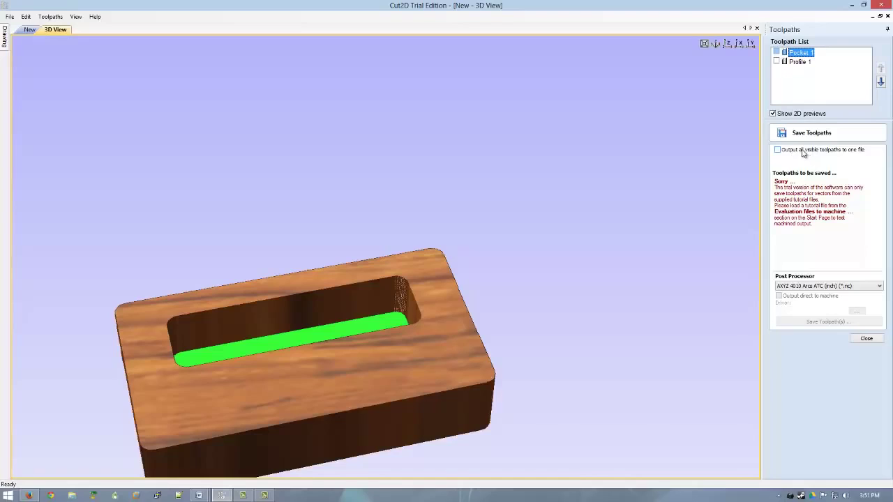
pyautogui.click(822, 155)
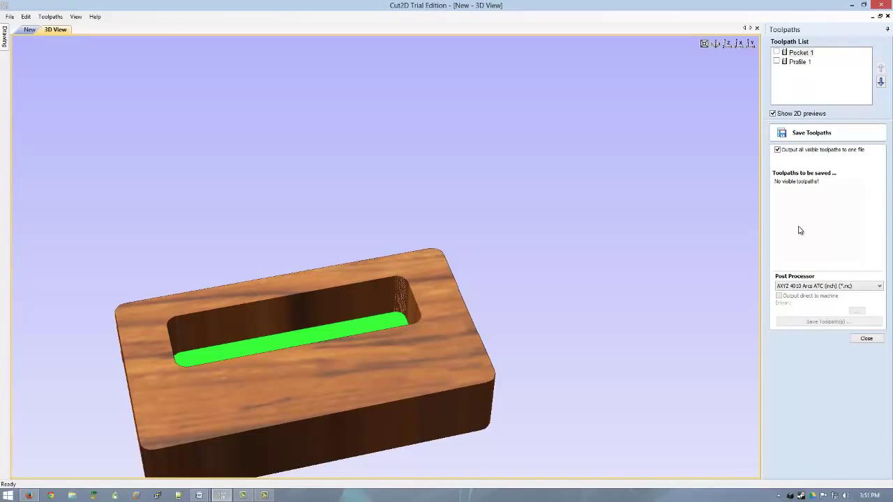
pyautogui.click(777, 52)
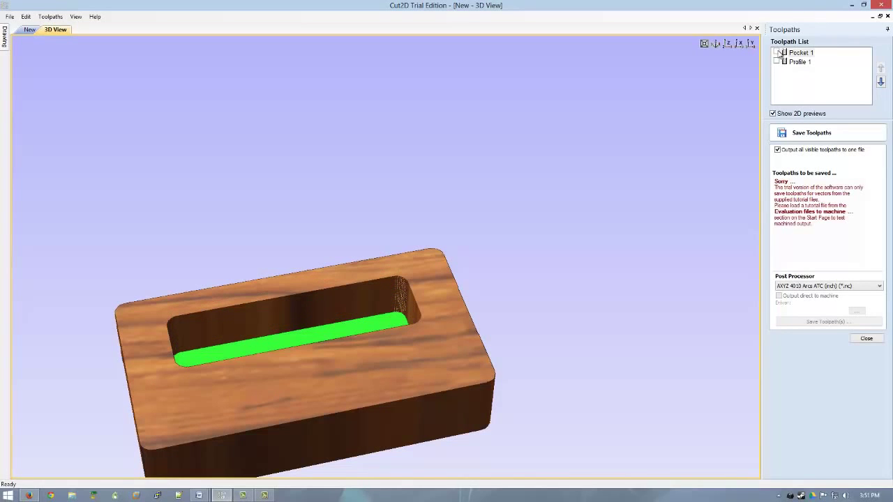
pyautogui.click(776, 61)
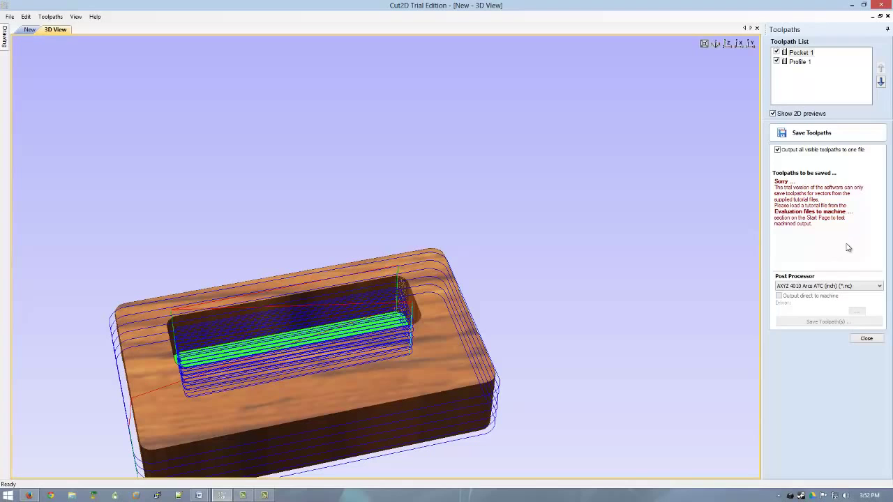
# Pick EMC2 Arcs(mm)(*.ngc) from the Post Processor list for Pocket 1 and Profile 1.
pyautogui.click(828, 287)
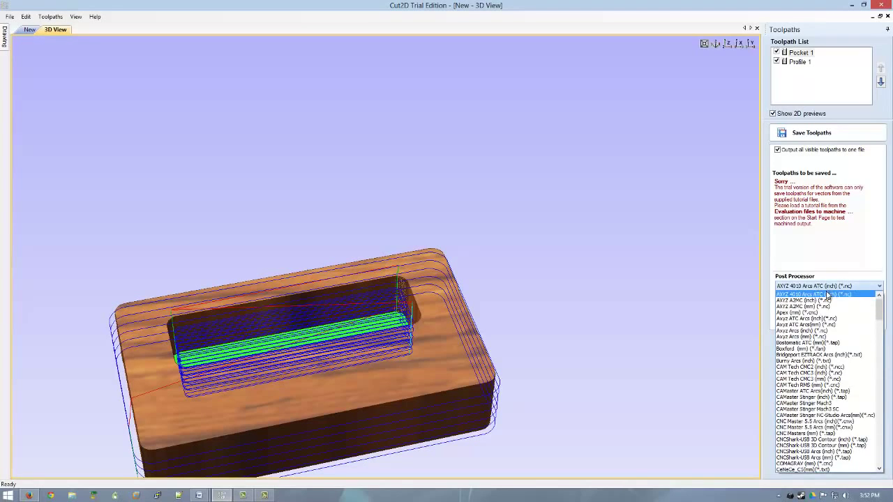
pyautogui.moveTo(880, 314); pyautogui.dragTo(878, 343)
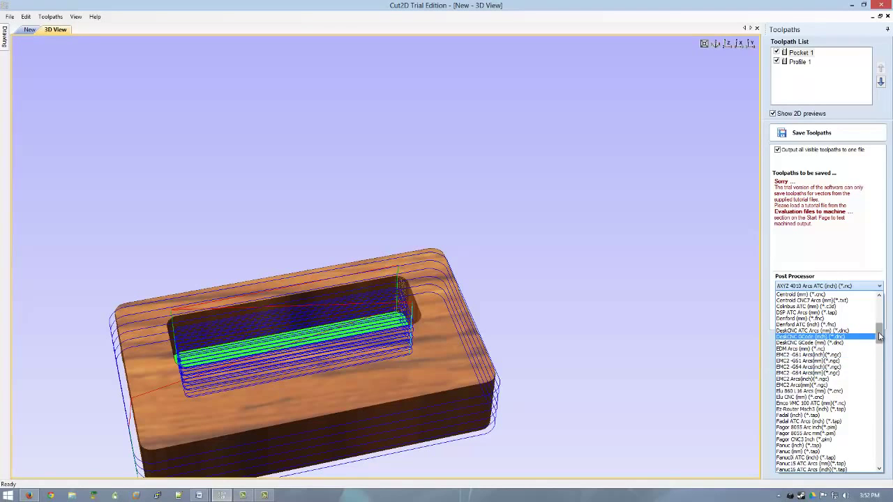
pyautogui.scroll(-2, 880, 337)
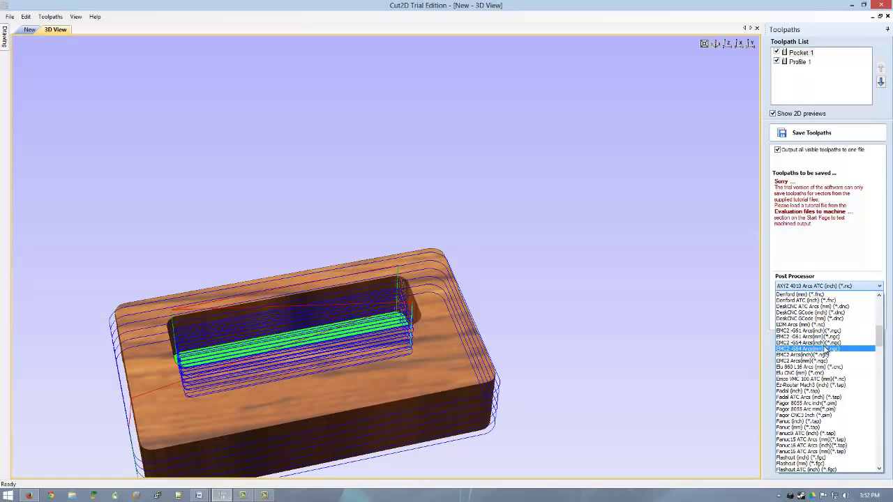
pyautogui.click(818, 361)
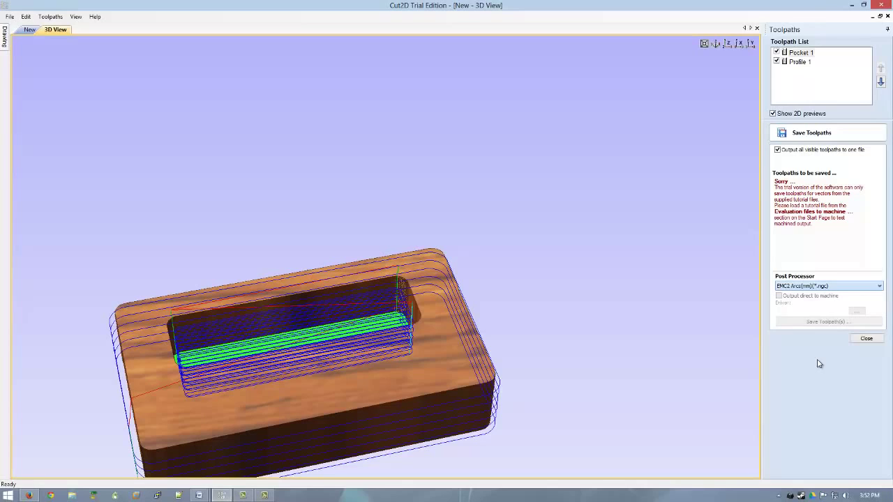
pyautogui.click(834, 287)
pyautogui.scroll(-15, 847, 391)
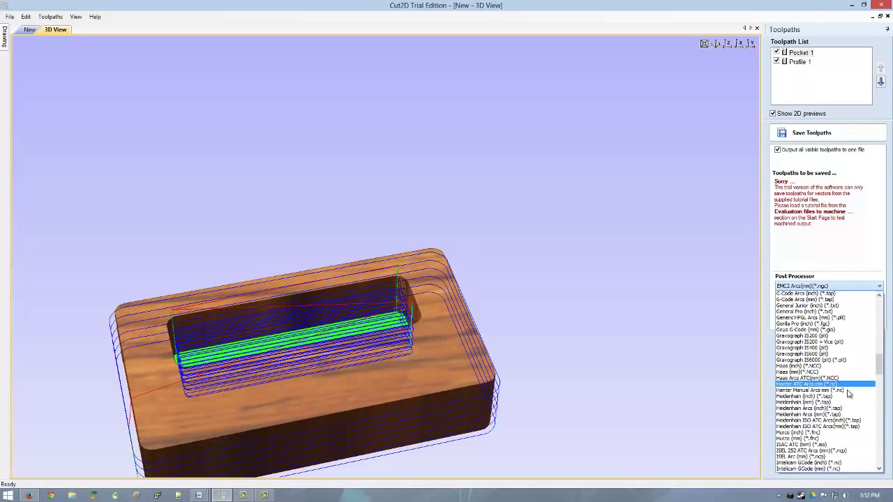
pyautogui.scroll(-12, 847, 391)
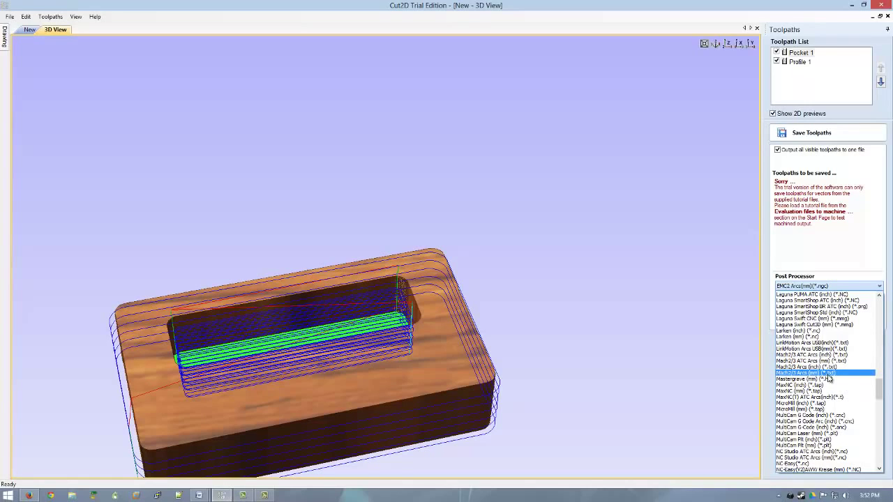
pyautogui.click(860, 258)
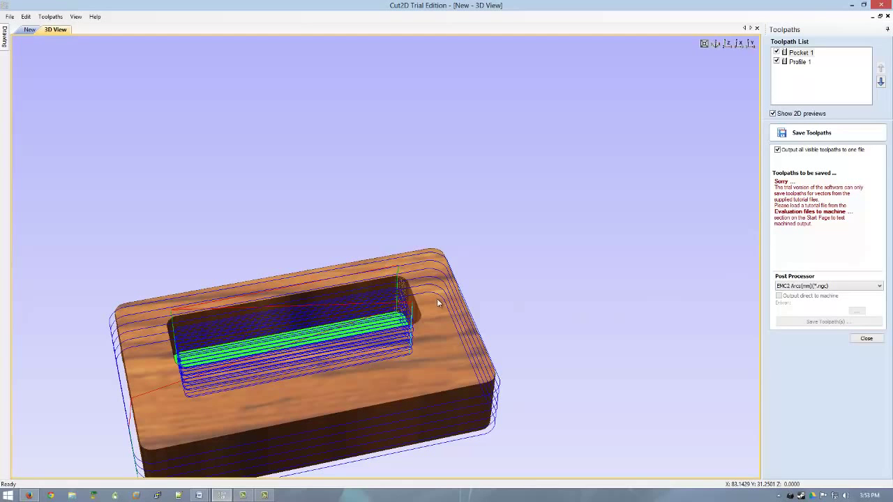
# Leave the 3D view for the 2D drawing showing the Pocket 1 and Profile 1 previews.
pyautogui.moveTo(437, 299); pyautogui.dragTo(463, 309)
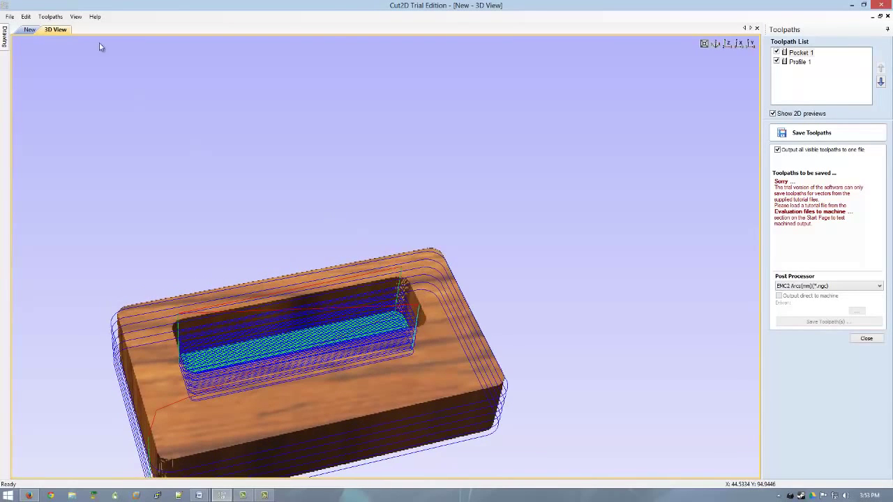
pyautogui.click(32, 30)
pyautogui.moveTo(7, 41)
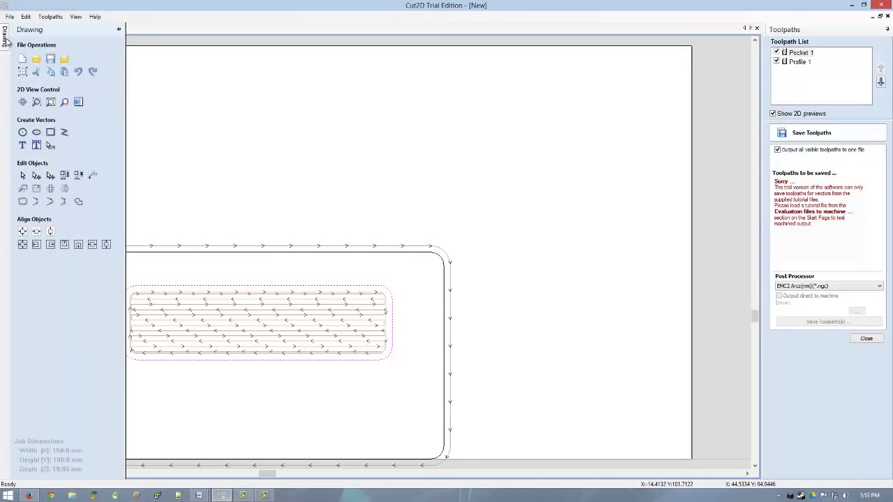